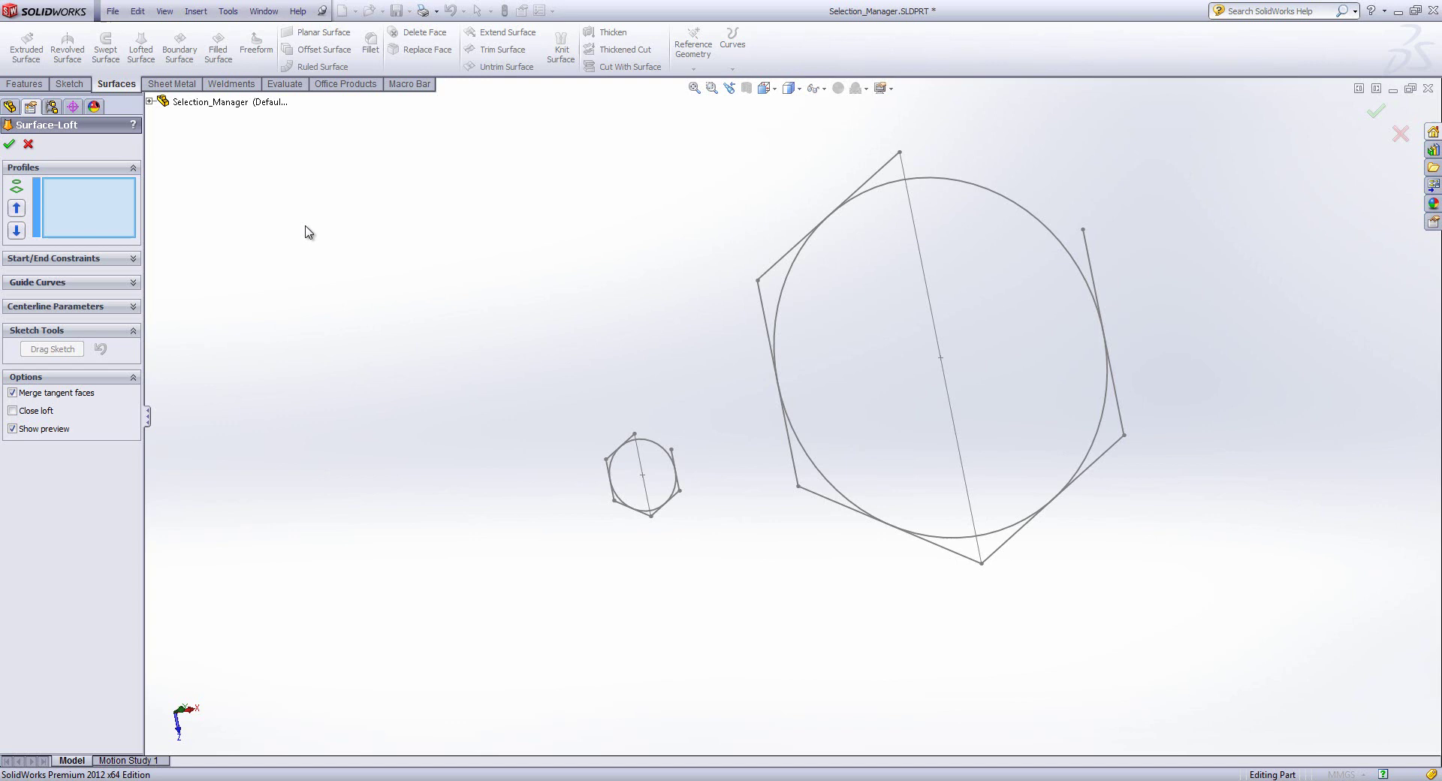
# - Pick the upper-left edge of the large hexagon in the open Surface-Loft
pyautogui.click(768, 268)
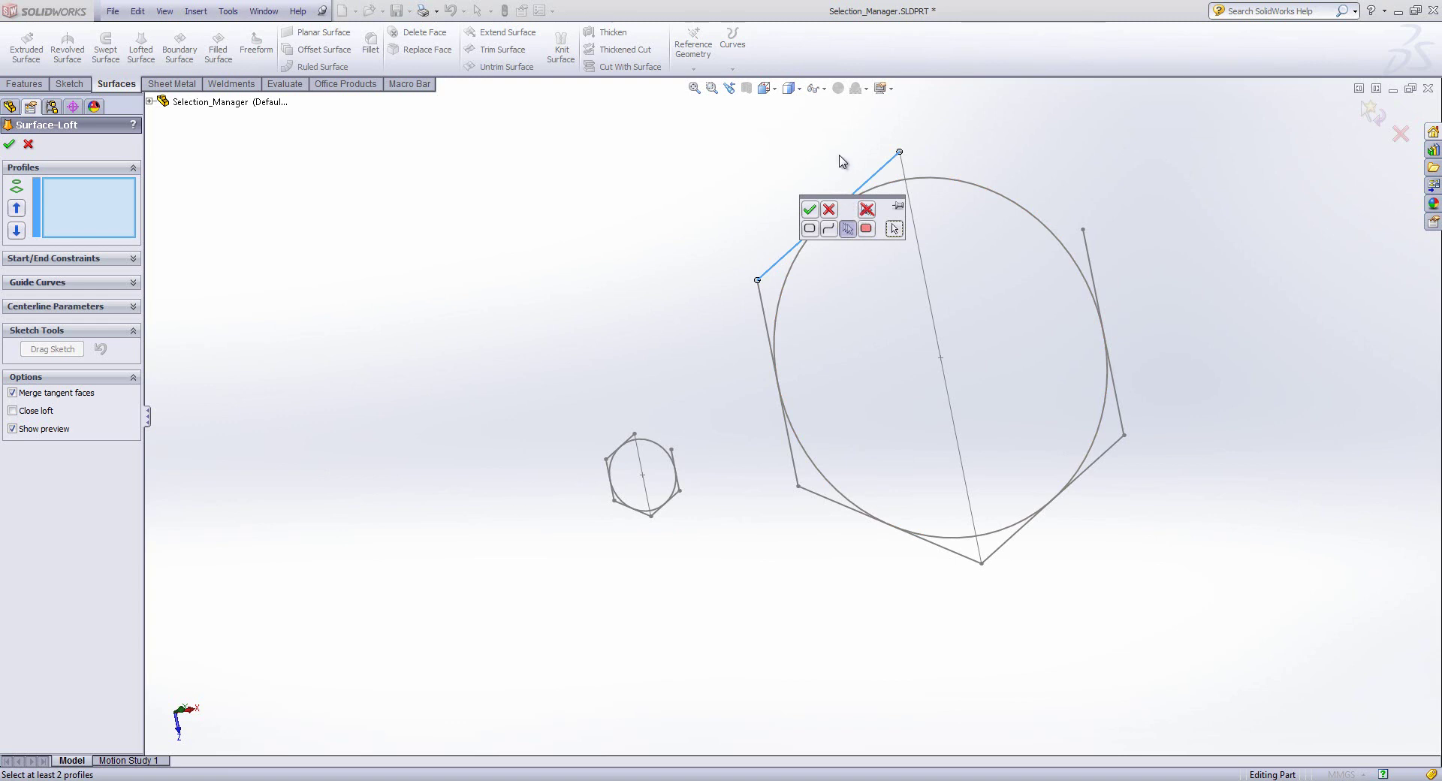
# - Launch the Selection Manager from the graphics-area shortcut menu
pyautogui.rightClick(312, 257)
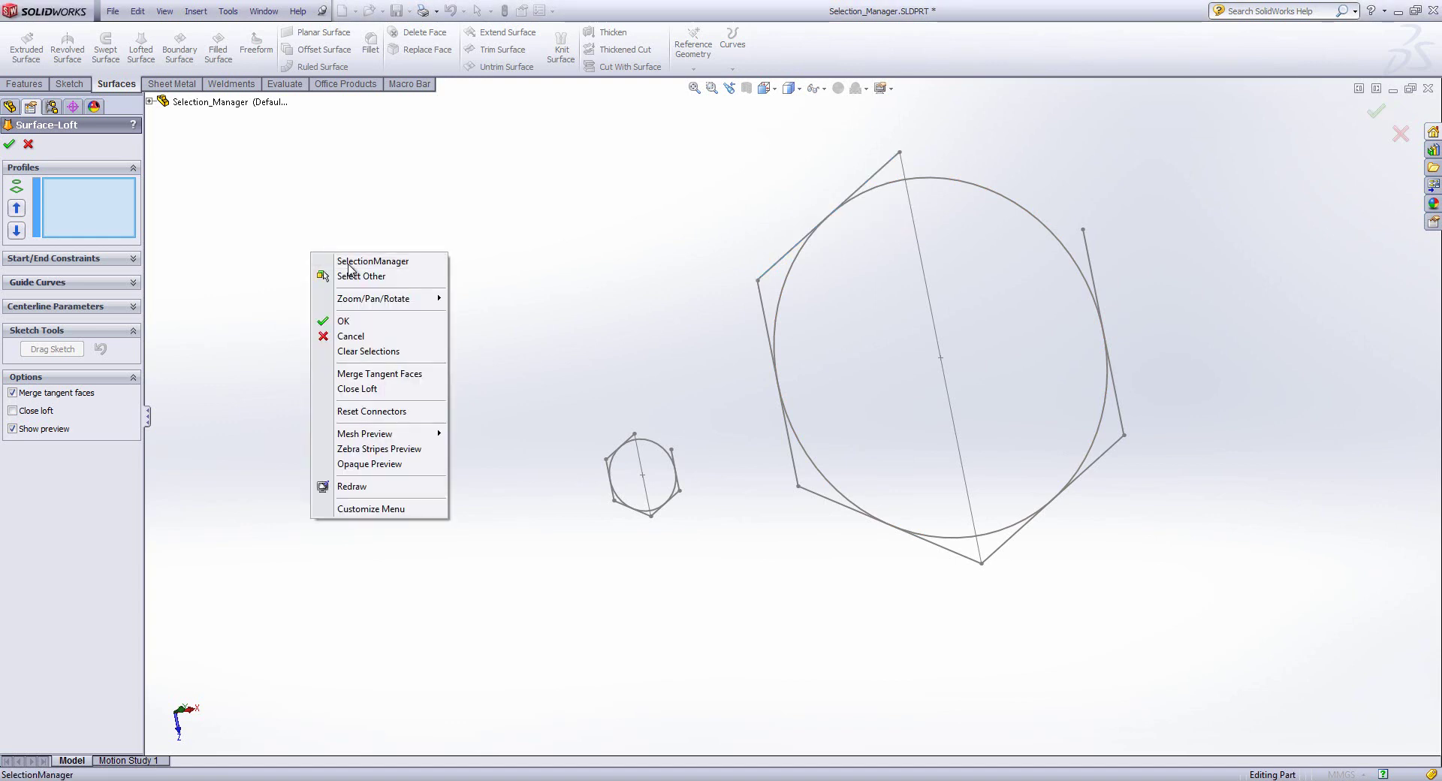
pyautogui.click(349, 267)
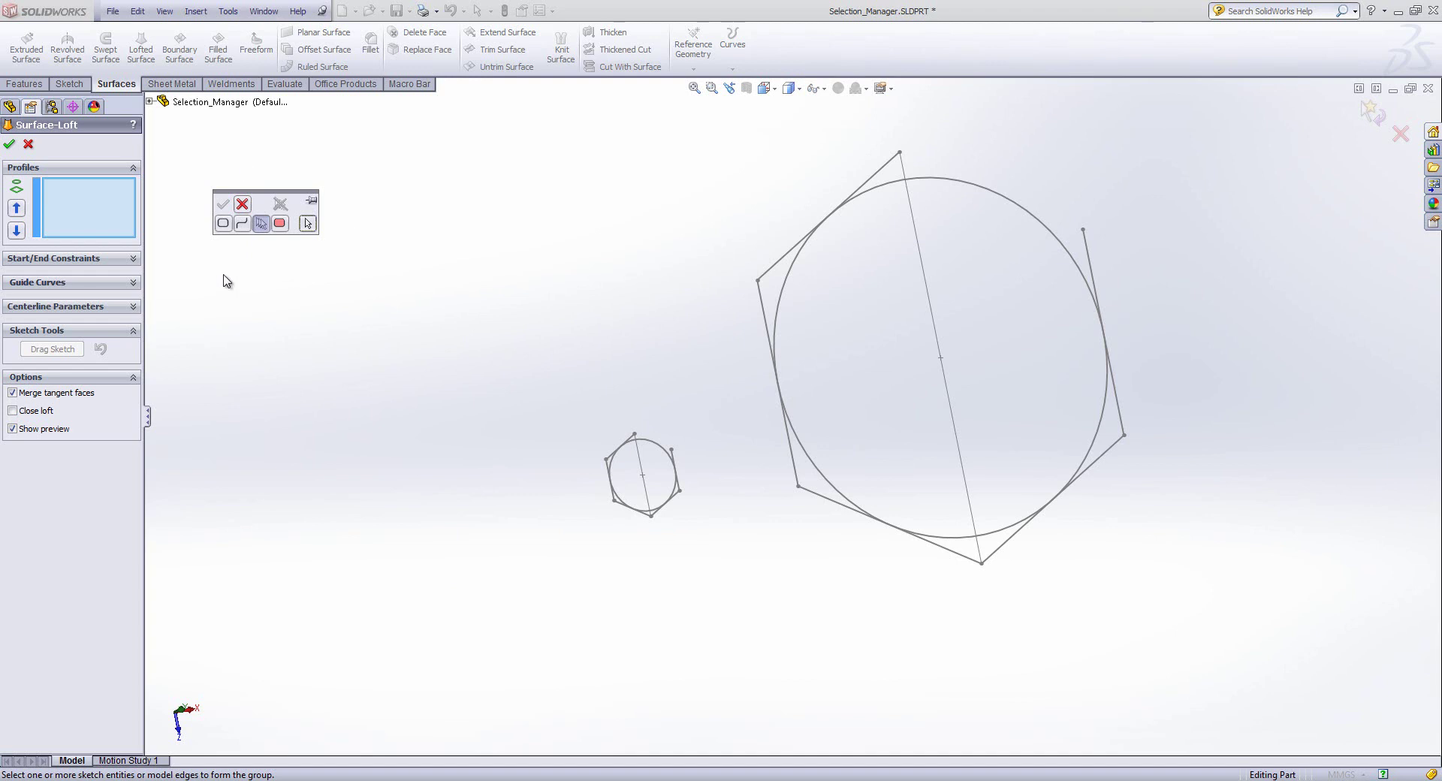
# - Add the large hexagon's closed loop as the first loft profile, Closed Loop<3>
pyautogui.click(223, 224)
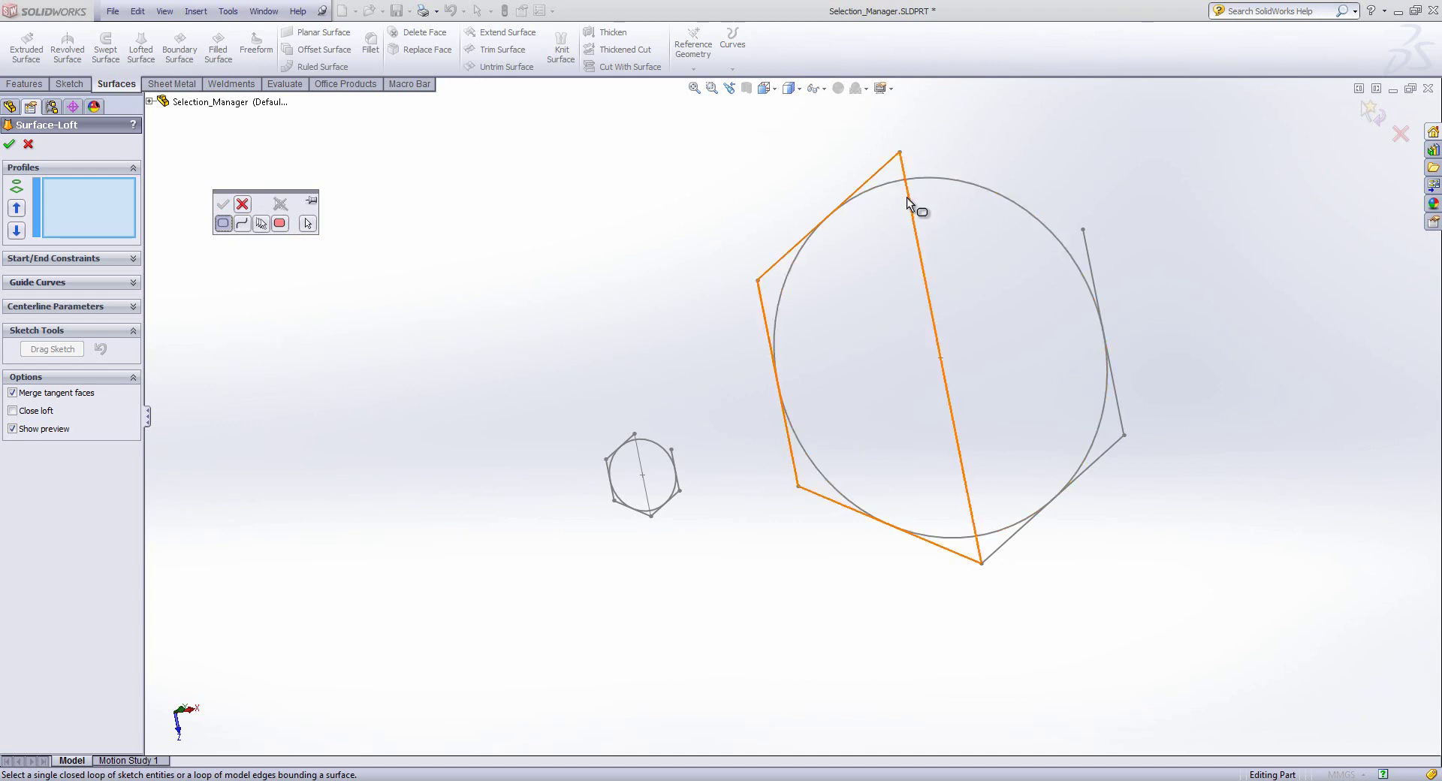
pyautogui.click(770, 269)
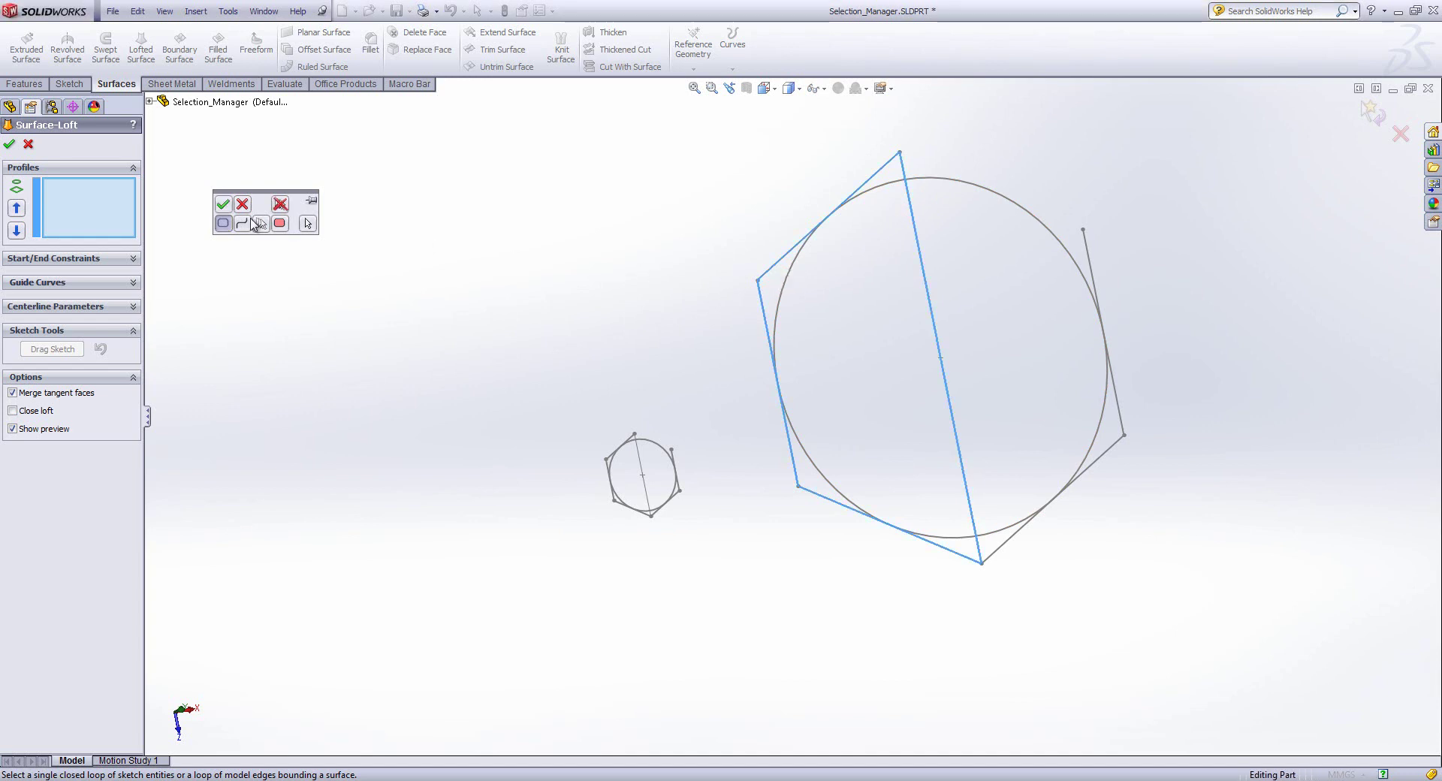
pyautogui.click(225, 205)
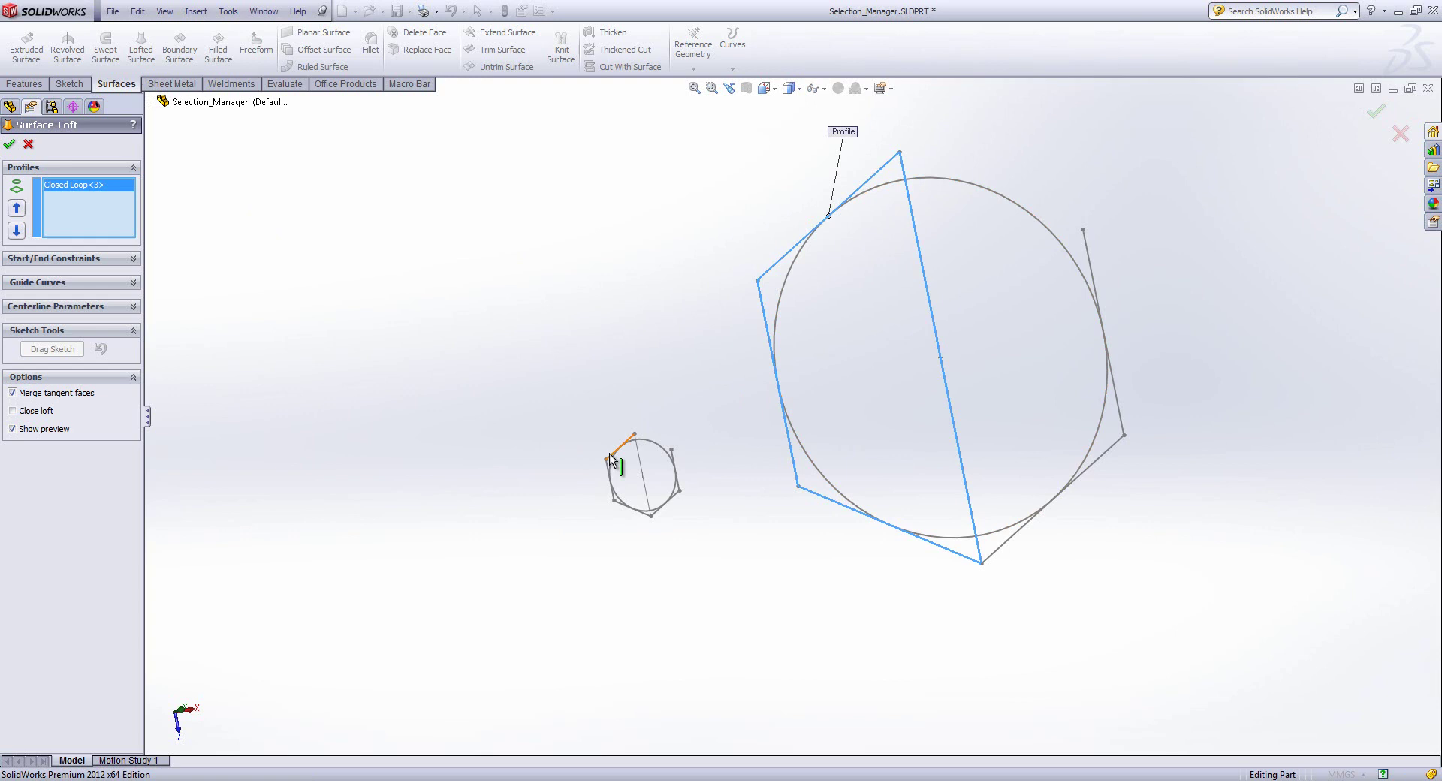
# - Add the small hexagon's closed loop as the second profile, Closed Loop<4>, previewing the loft
pyautogui.rightClick(565, 408)
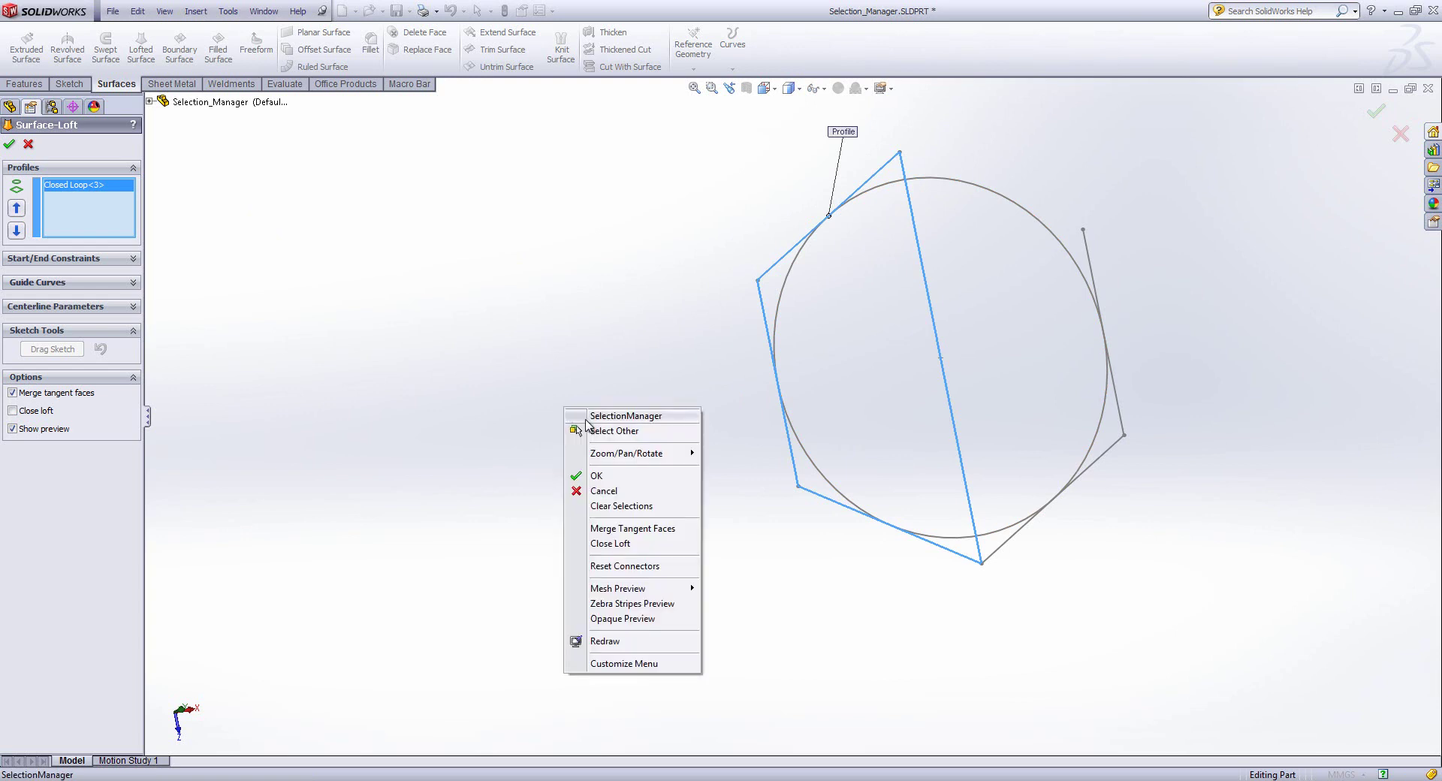
pyautogui.click(616, 416)
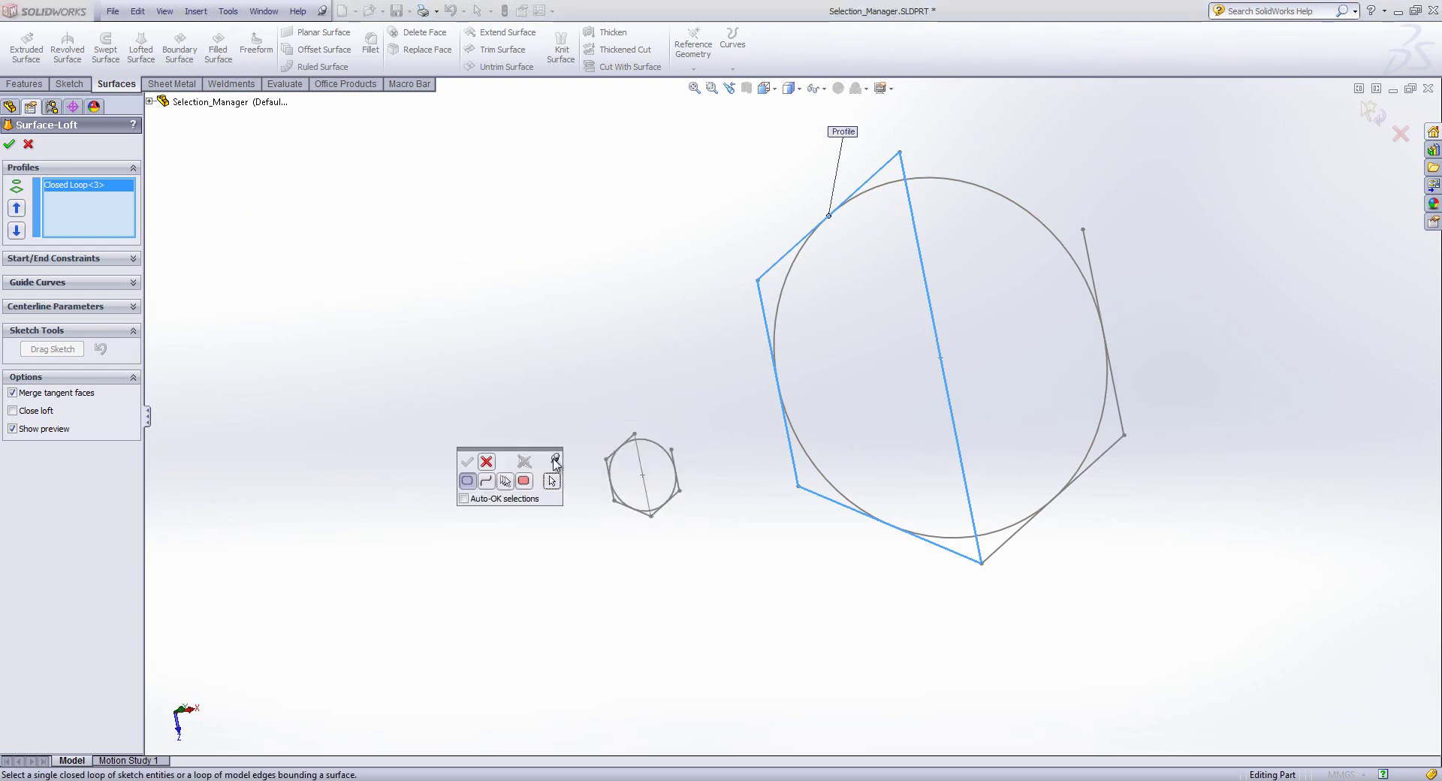
pyautogui.moveTo(523, 450); pyautogui.dragTo(359, 244)
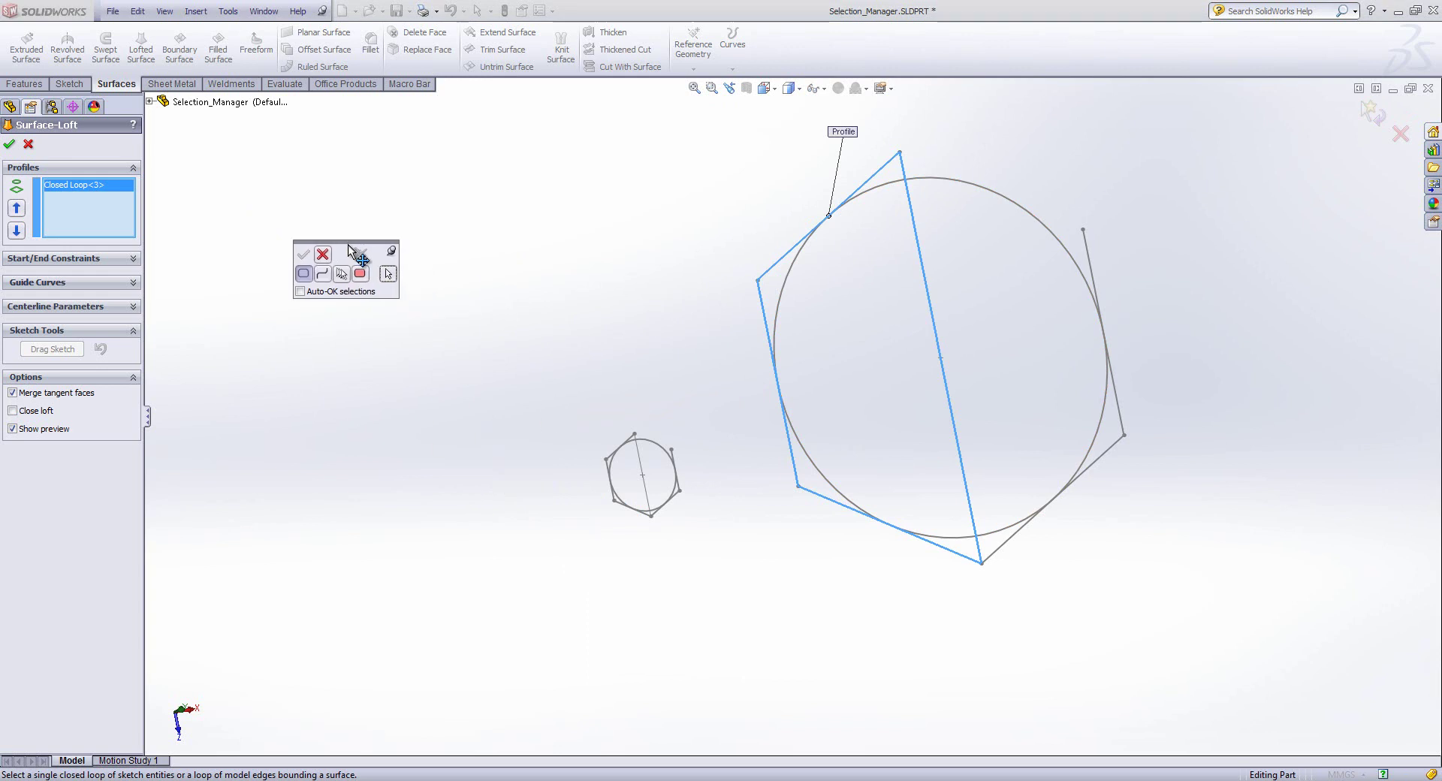
pyautogui.click(613, 456)
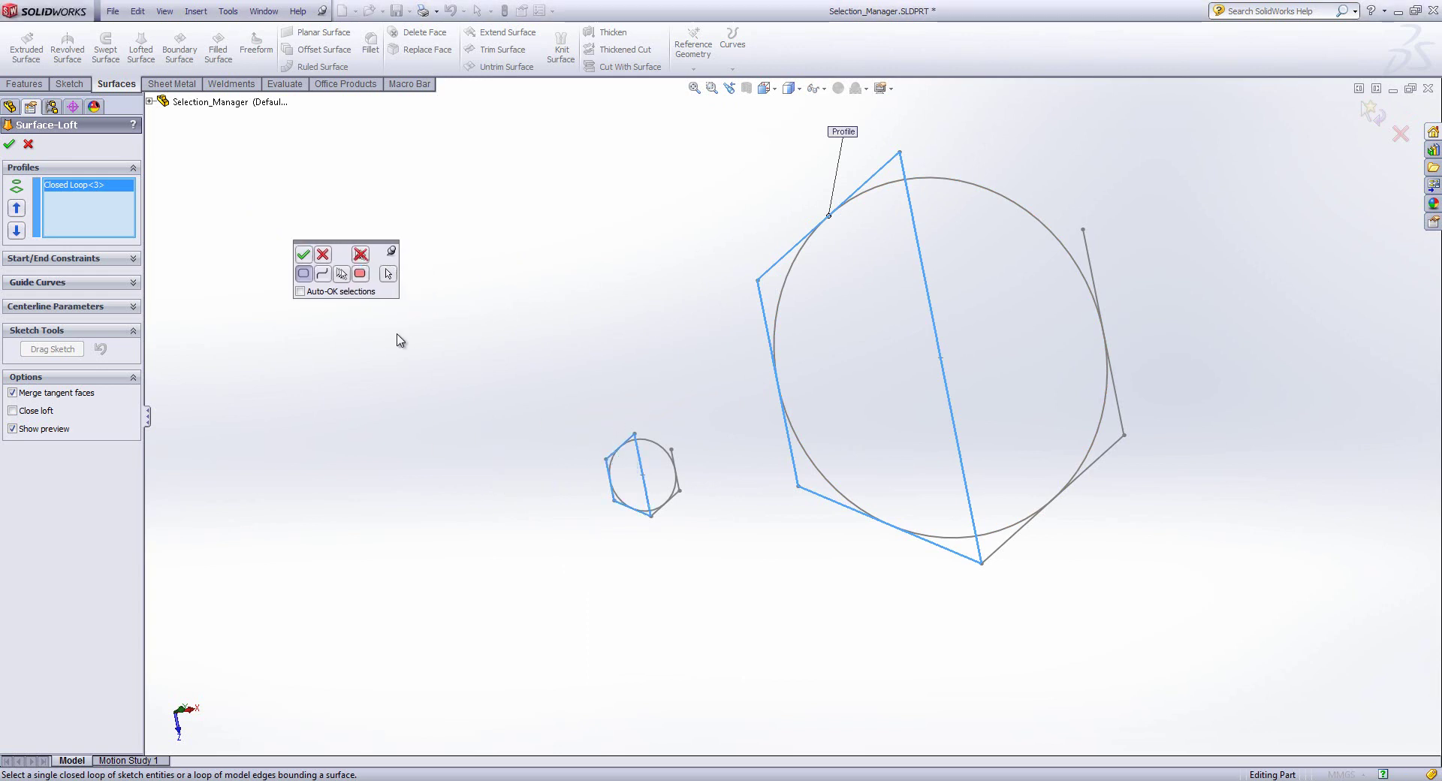
pyautogui.click(310, 257)
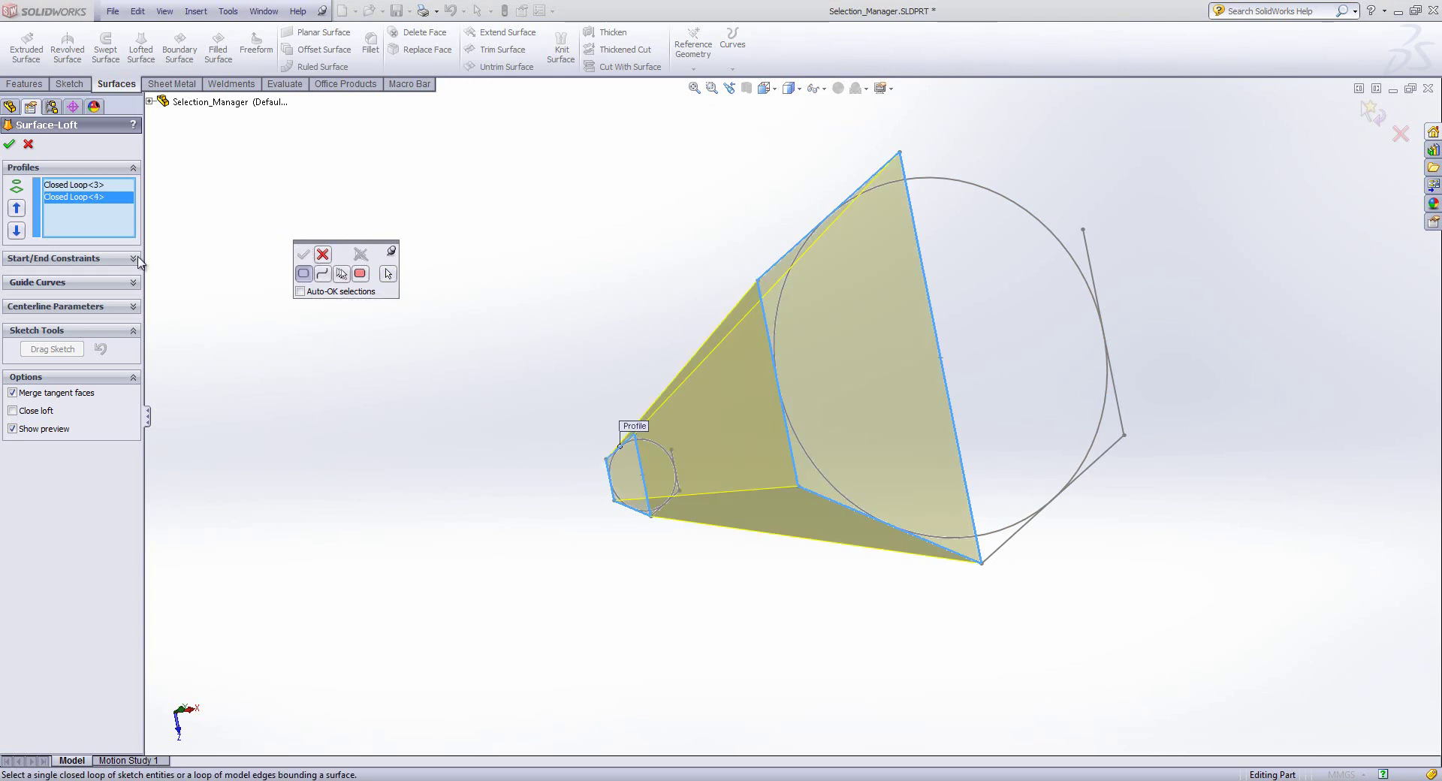
# - Clear the closed-loop profiles and add the large hexagon's right-side open chain as first profile
pyautogui.rightClick(94, 215)
pyautogui.click(128, 223)
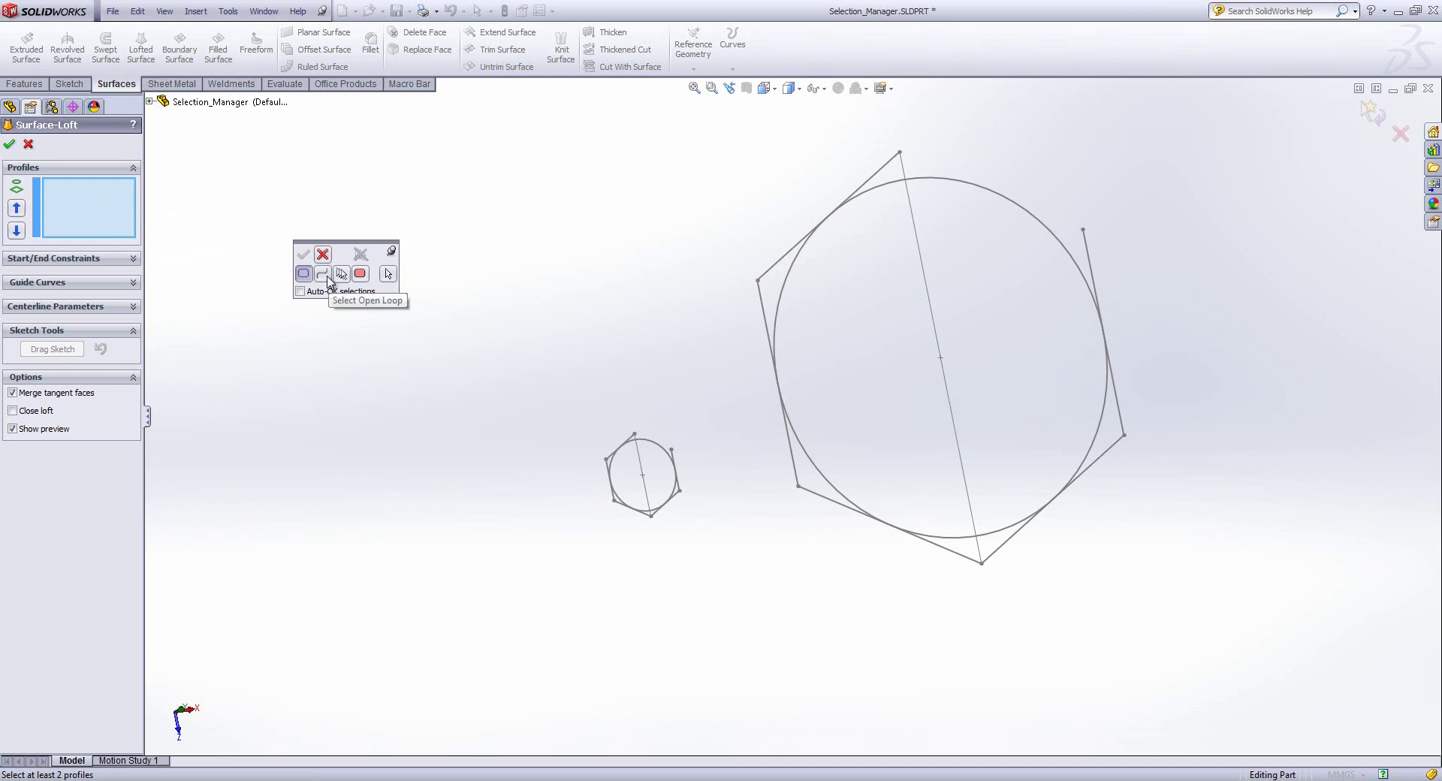
pyautogui.click(323, 275)
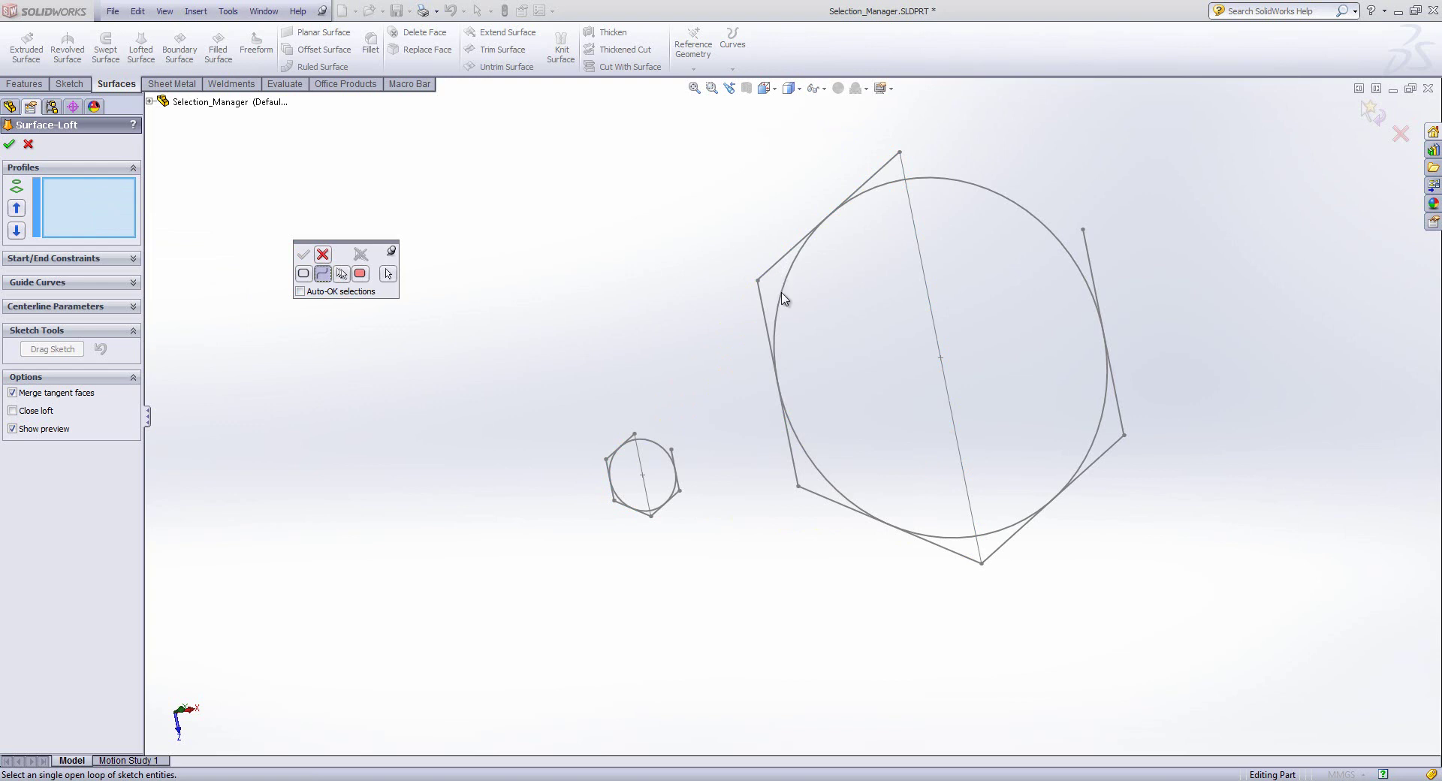
pyautogui.click(1087, 245)
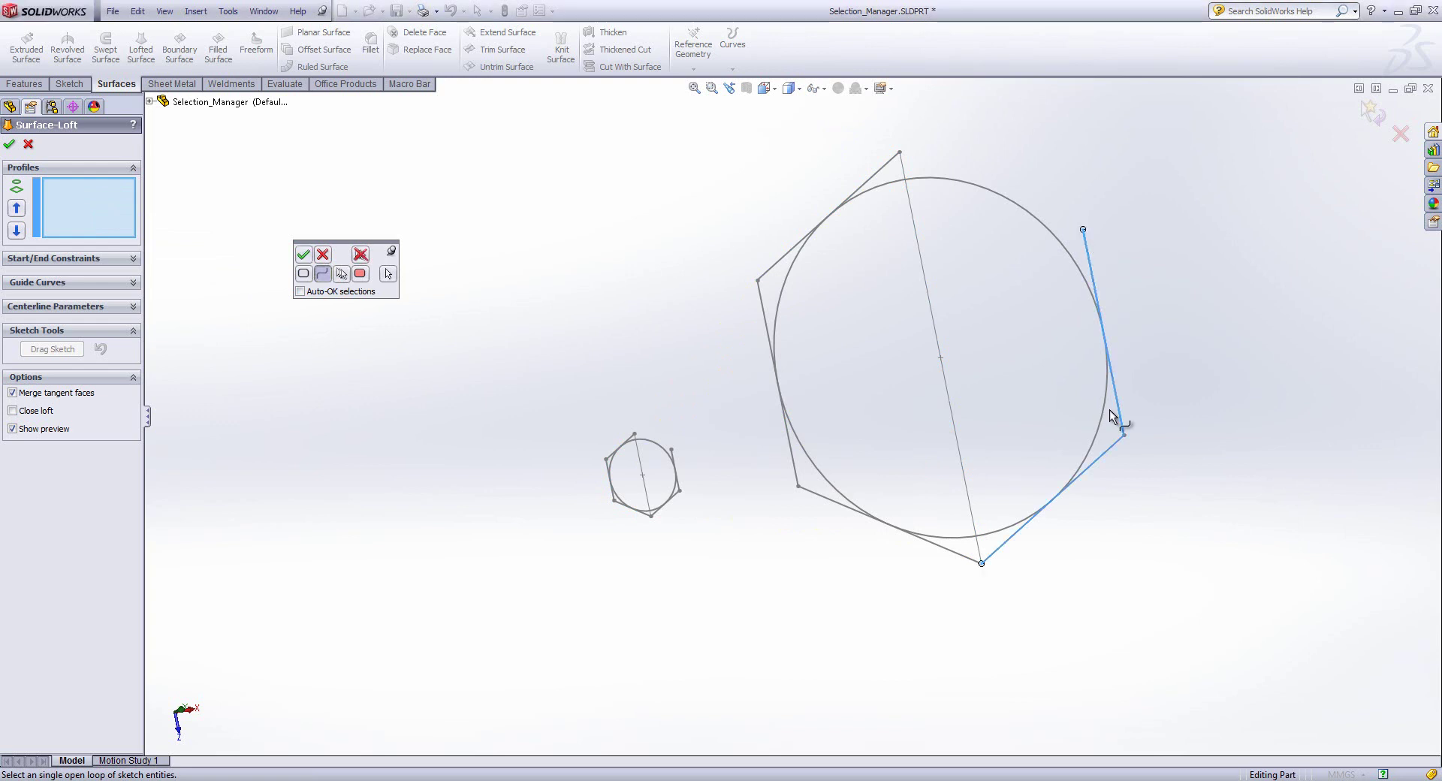
pyautogui.click(304, 254)
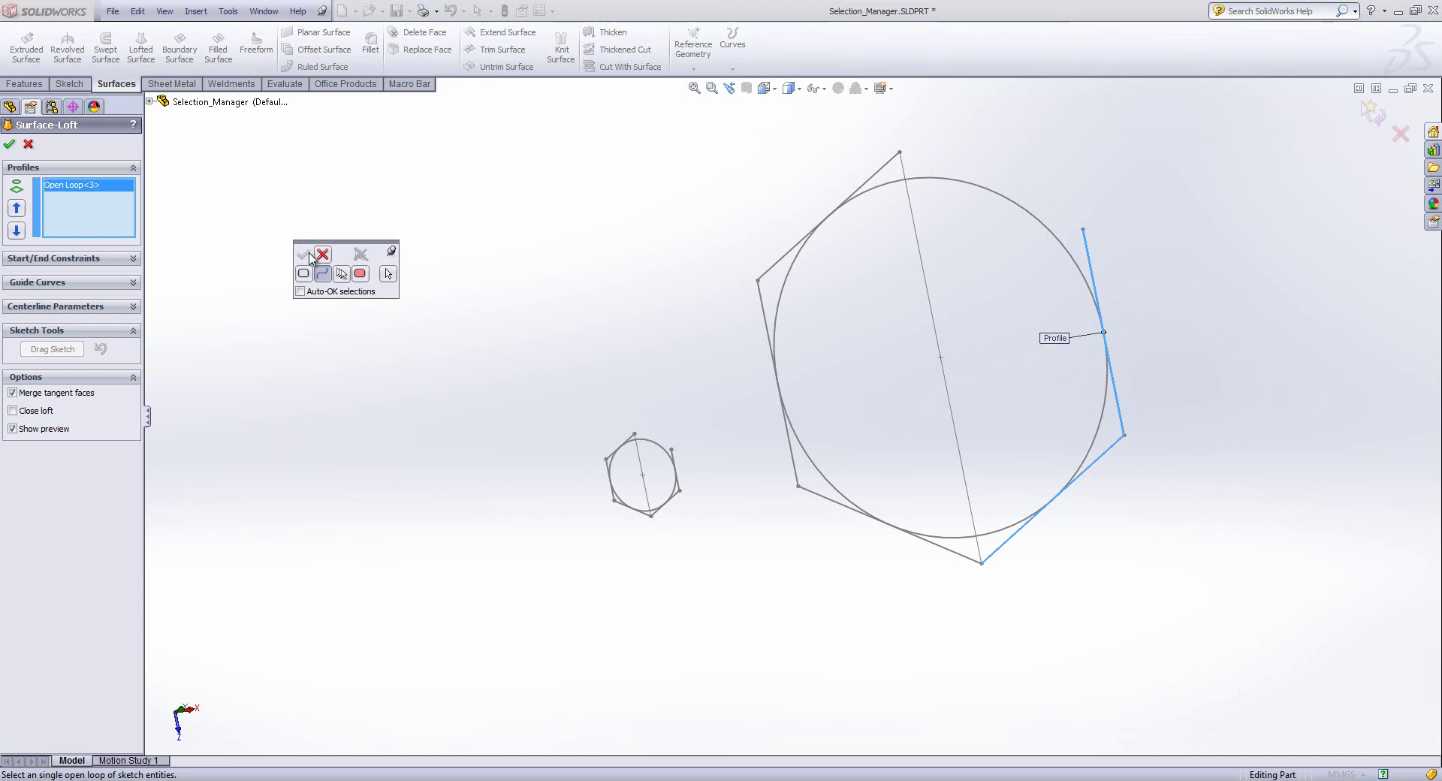
# - Add the small hexagon's right-side open chain as second profile, then clear all profiles
pyautogui.click(673, 455)
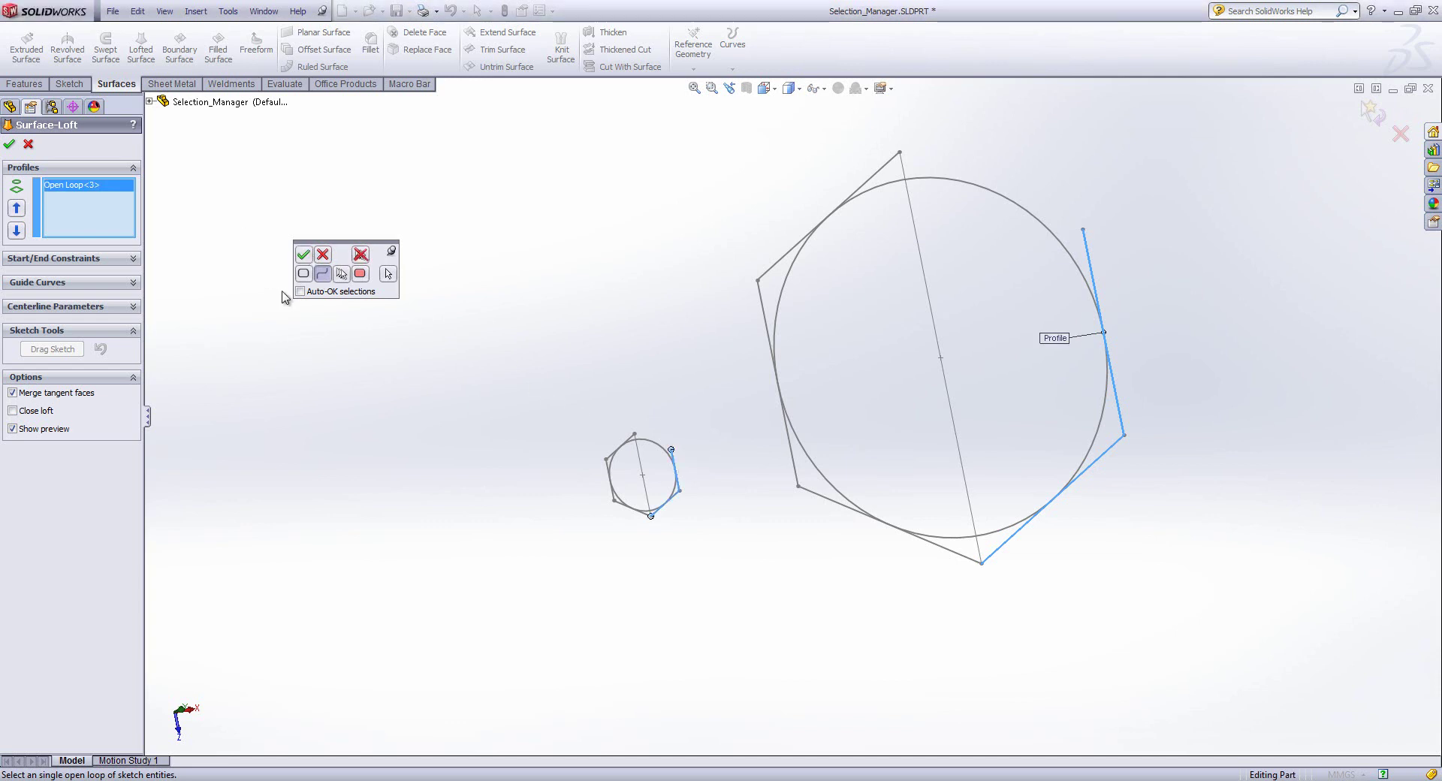
pyautogui.click(304, 255)
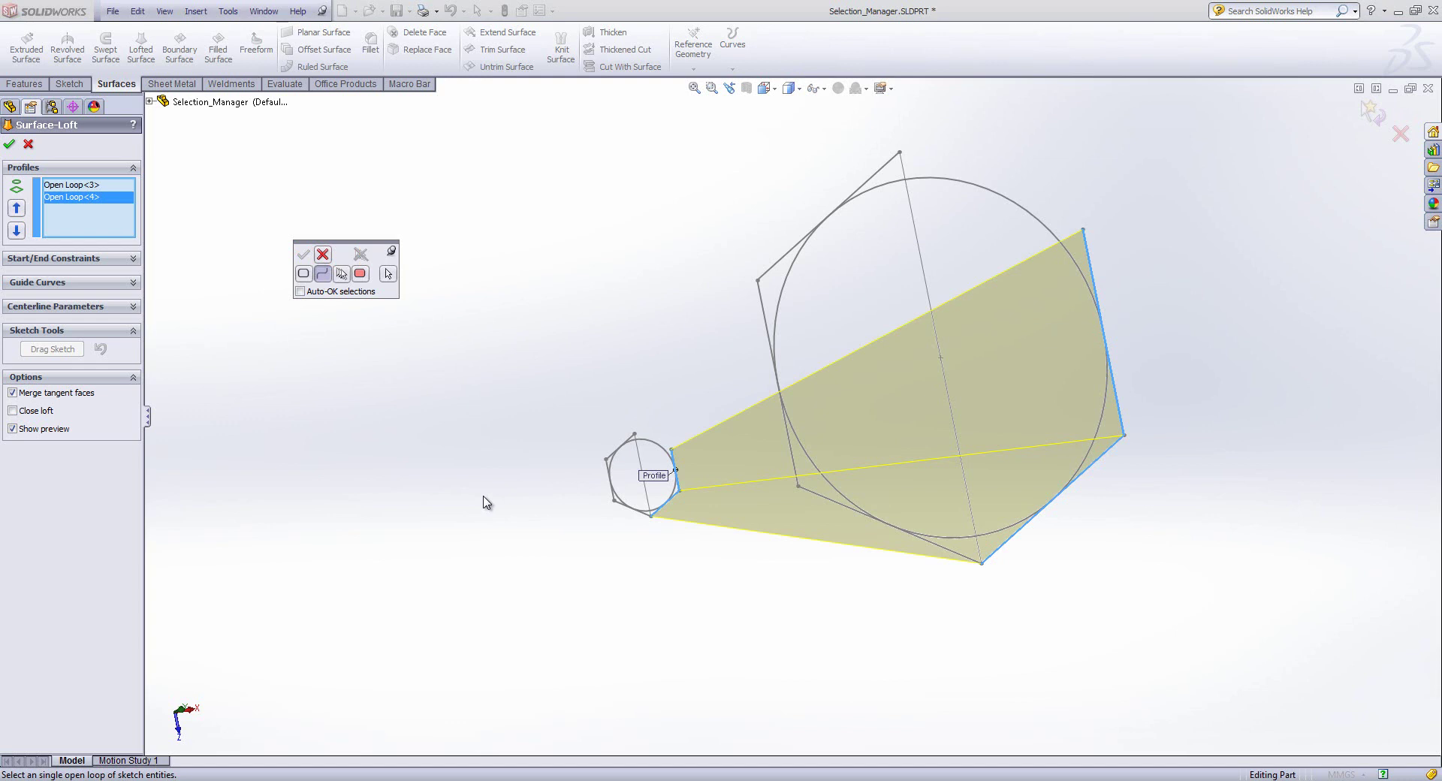
pyautogui.rightClick(84, 218)
pyautogui.click(112, 225)
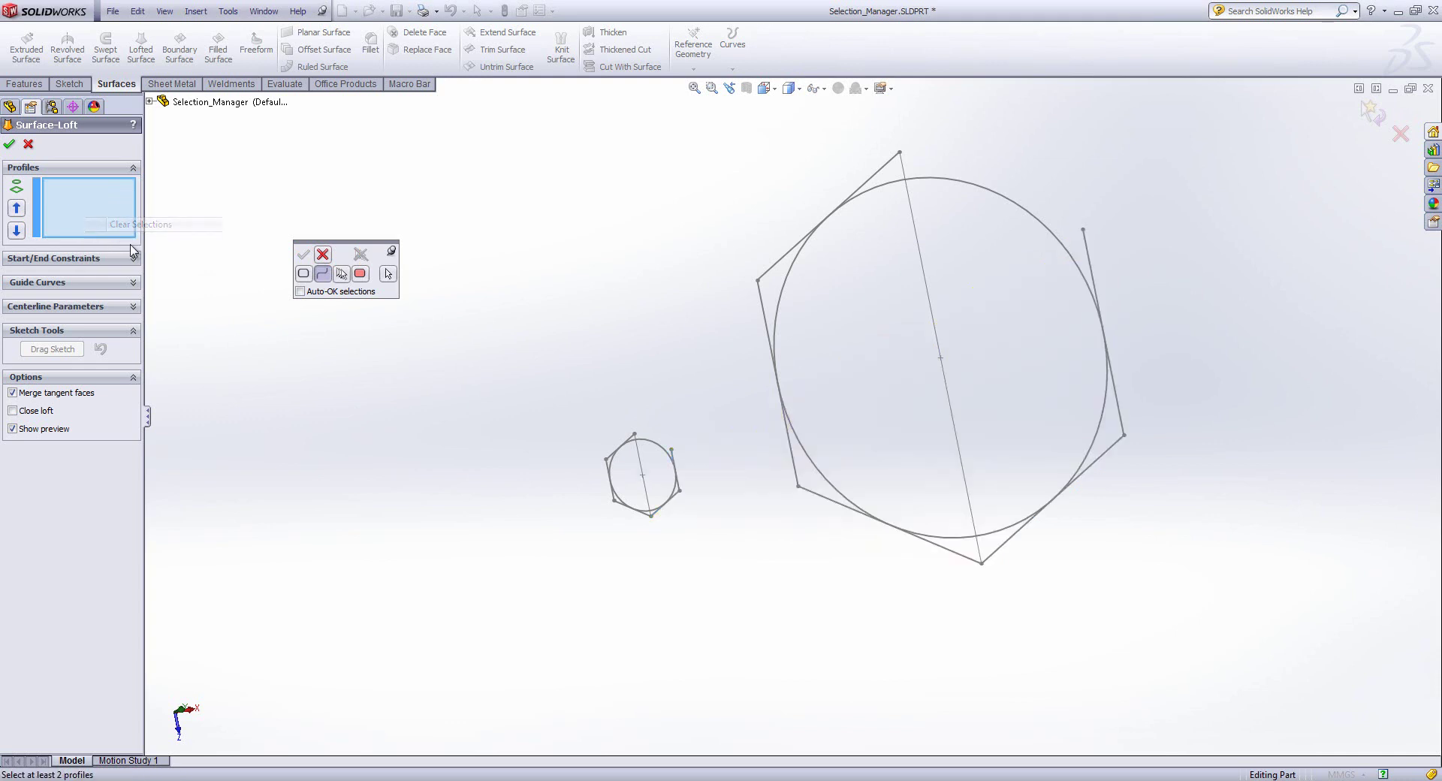
# - Group the large polygon's right, lower-right, lower-left and left edges as Open Group<1>
pyautogui.click(343, 274)
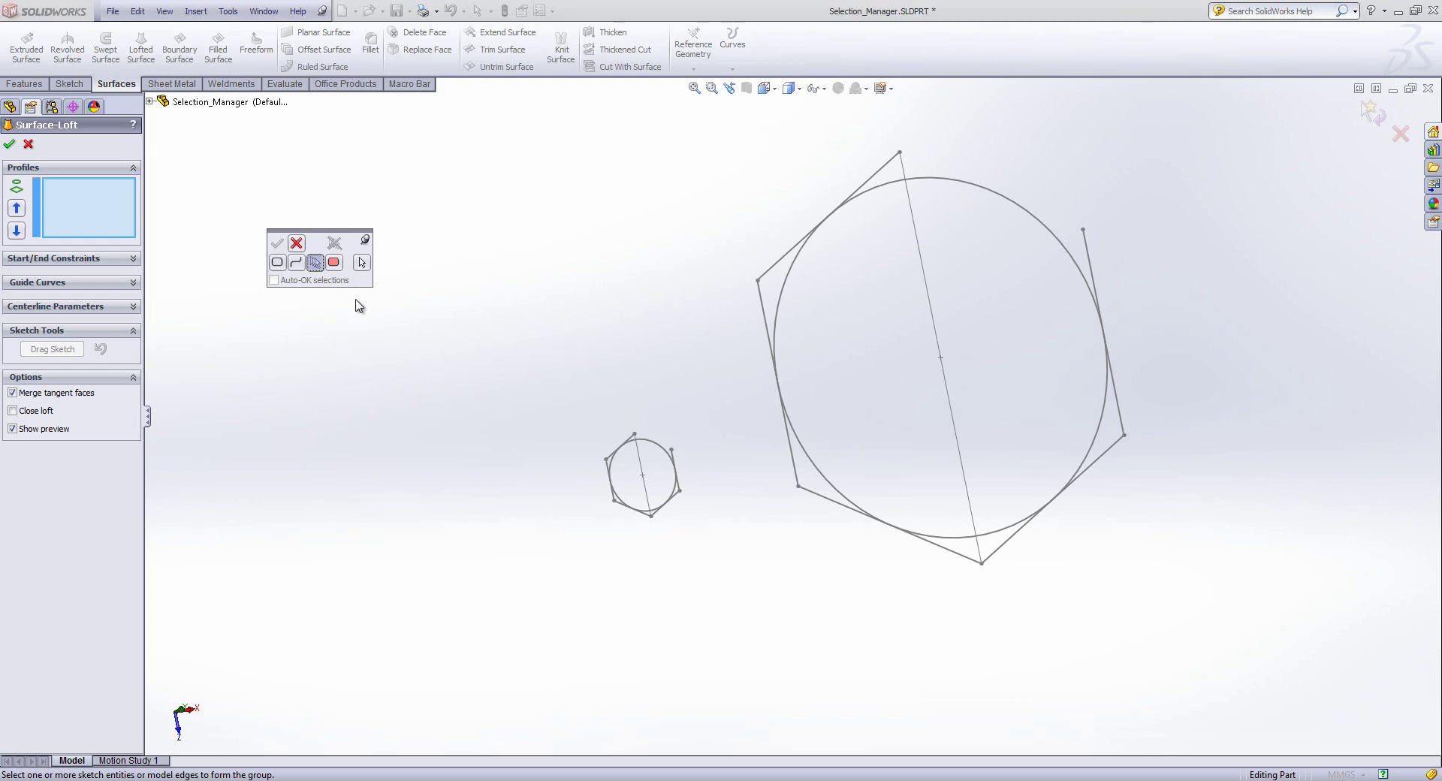
pyautogui.click(1086, 246)
pyautogui.click(1098, 459)
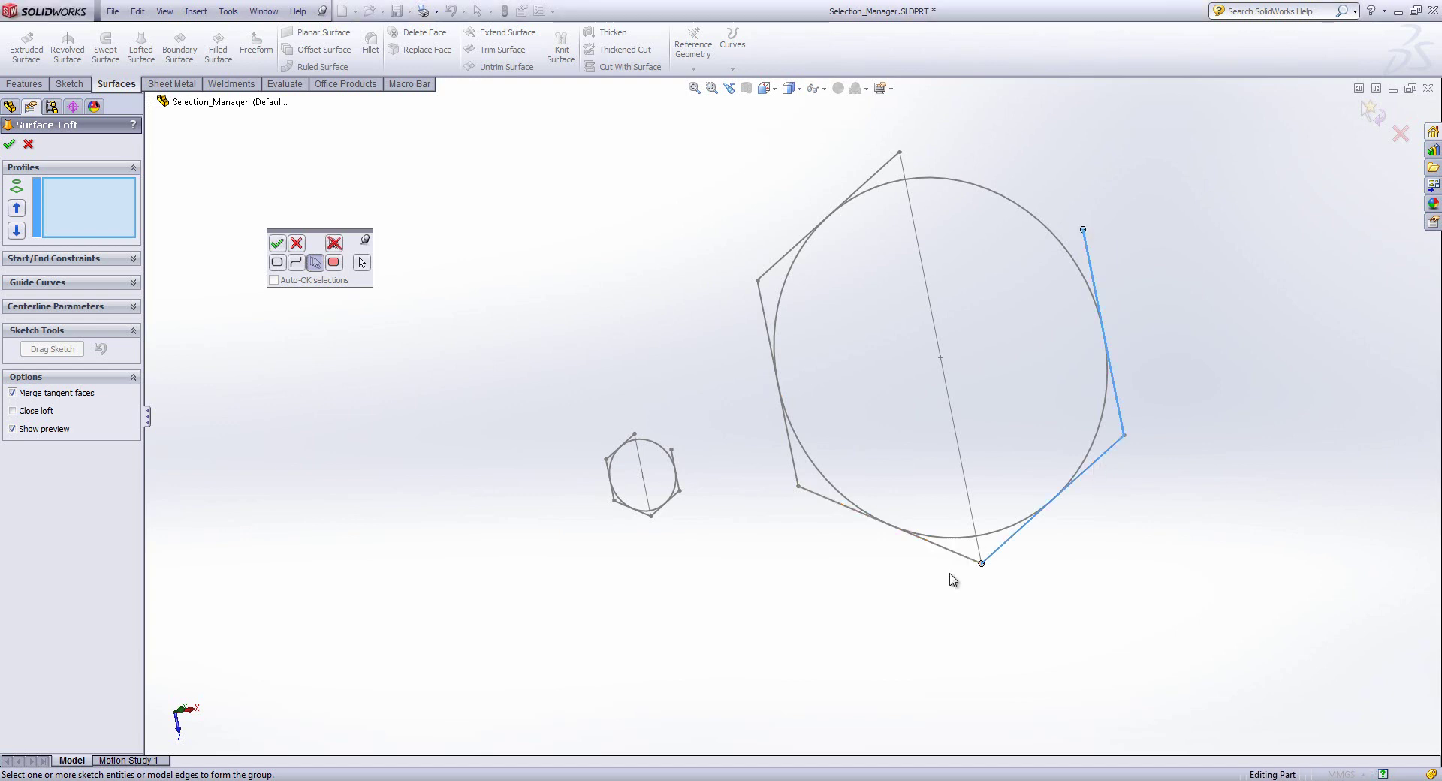
pyautogui.click(842, 501)
pyautogui.click(792, 468)
pyautogui.click(276, 243)
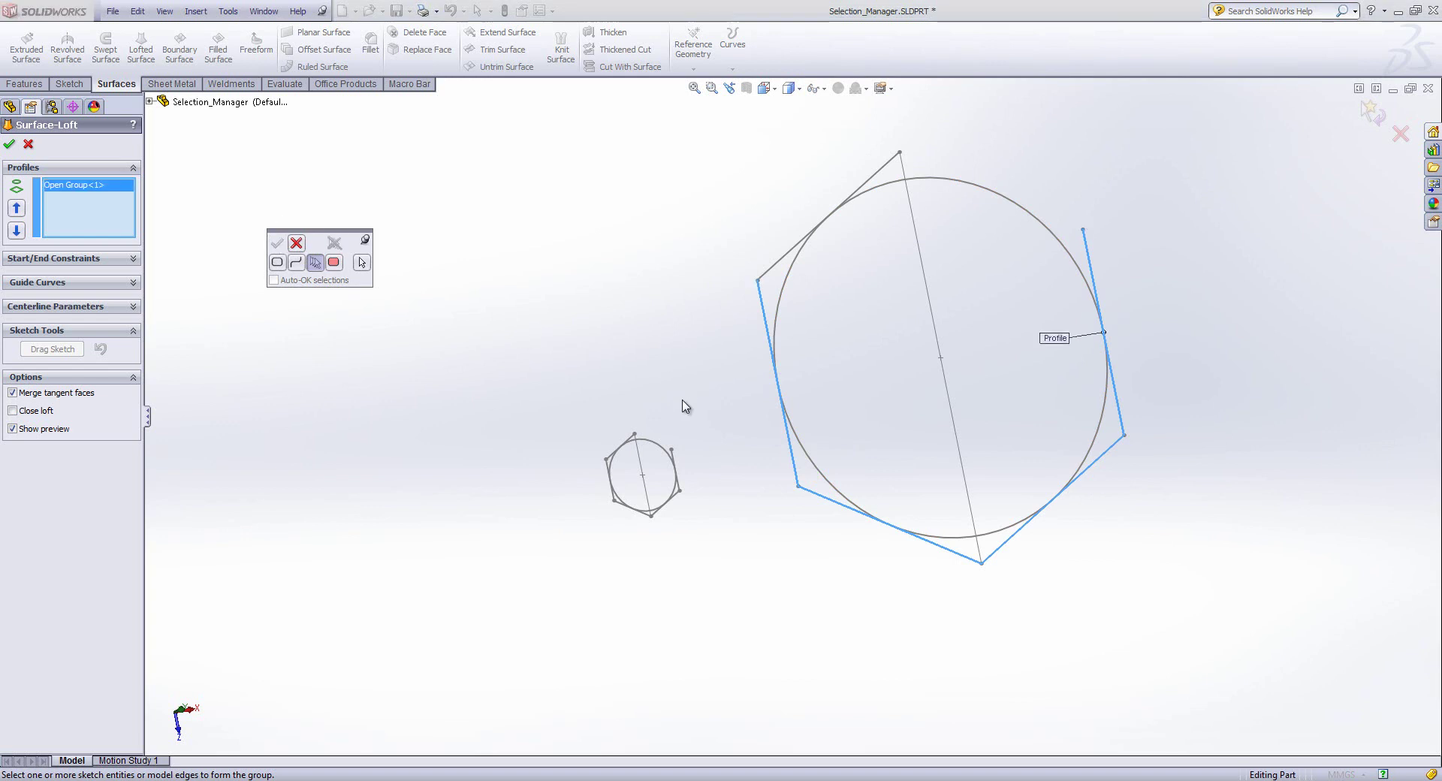
# - Group the small hexagon's right and left edges as Open Group<2>, previewing the loft
pyautogui.click(678, 470)
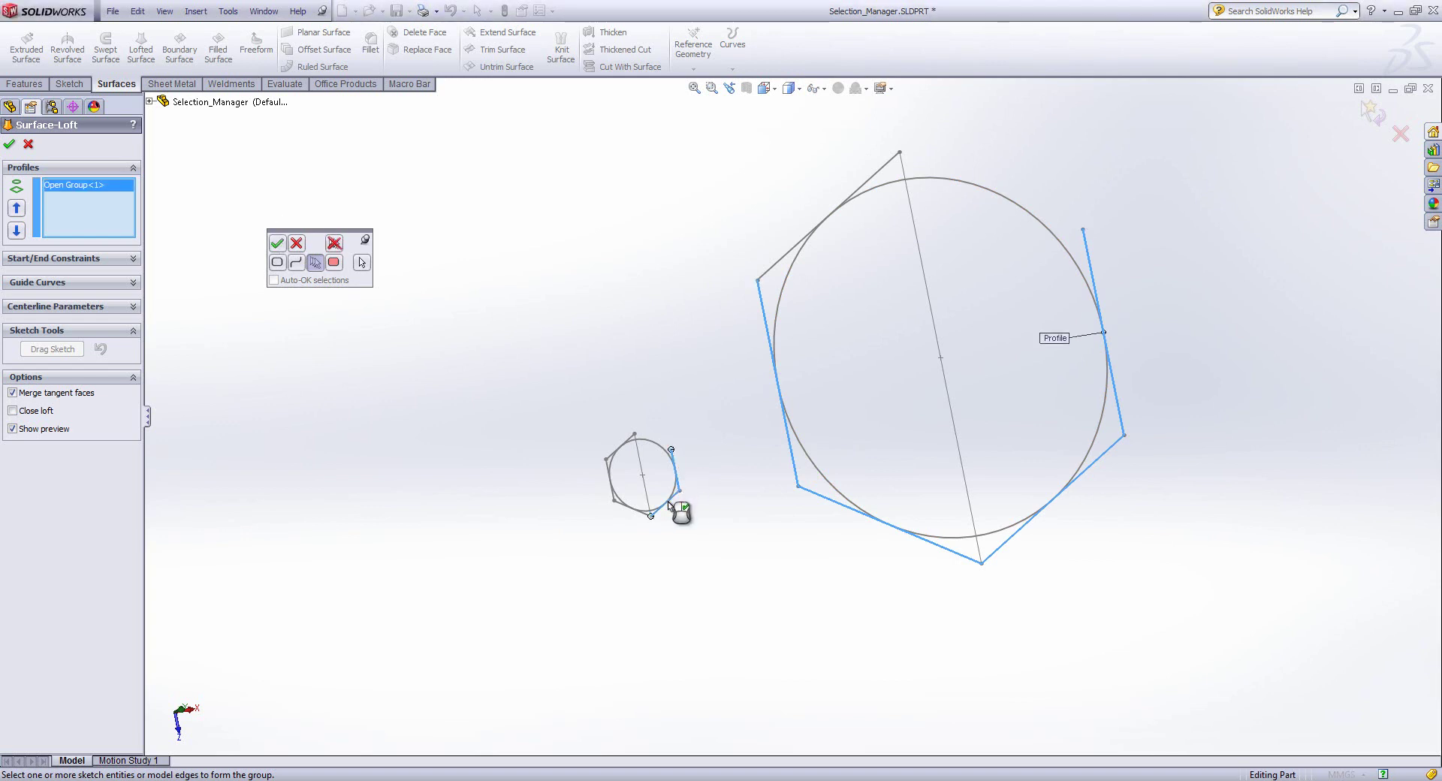
pyautogui.click(608, 483)
pyautogui.click(276, 244)
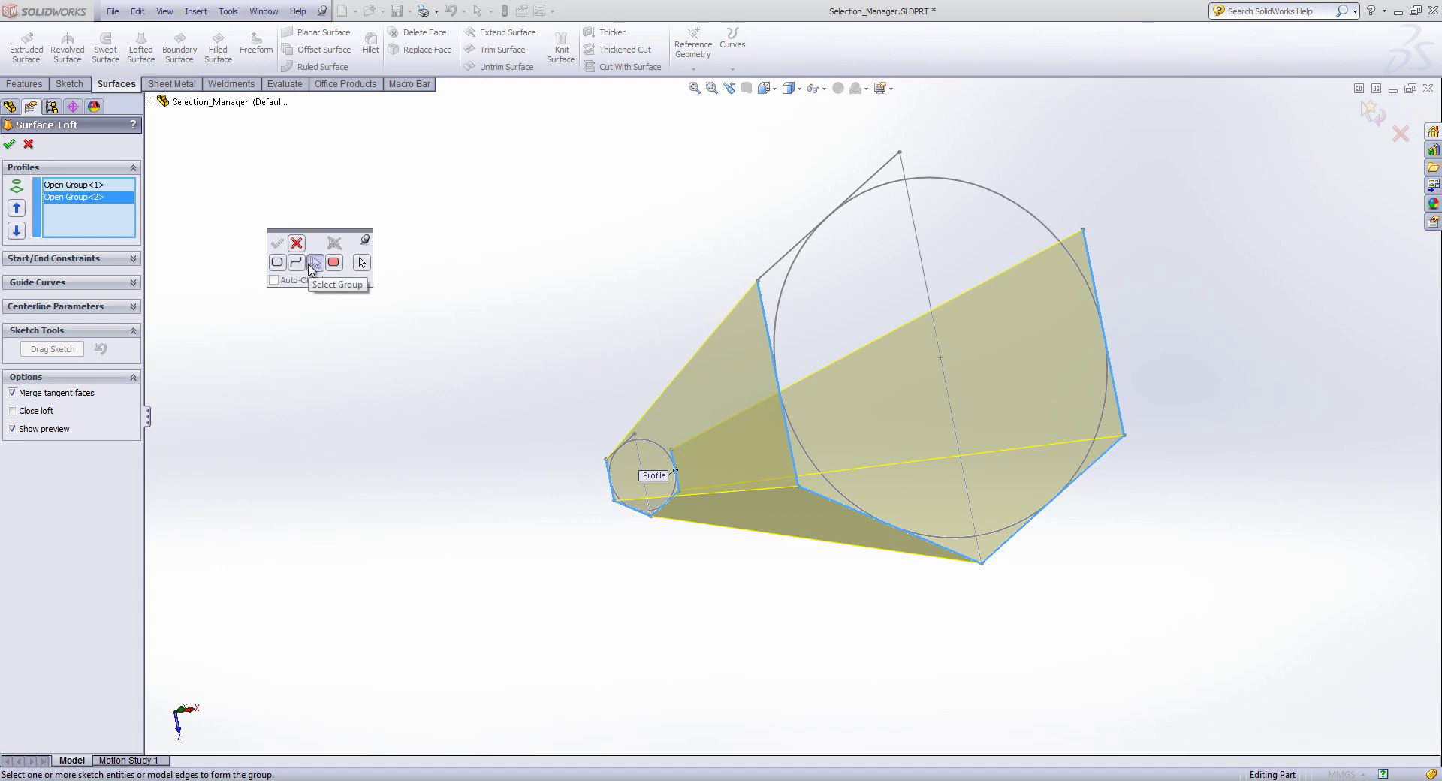
# - Clear the edge profiles and pick the large circle's right-half region as first profile
pyautogui.rightClick(114, 219)
pyautogui.click(157, 229)
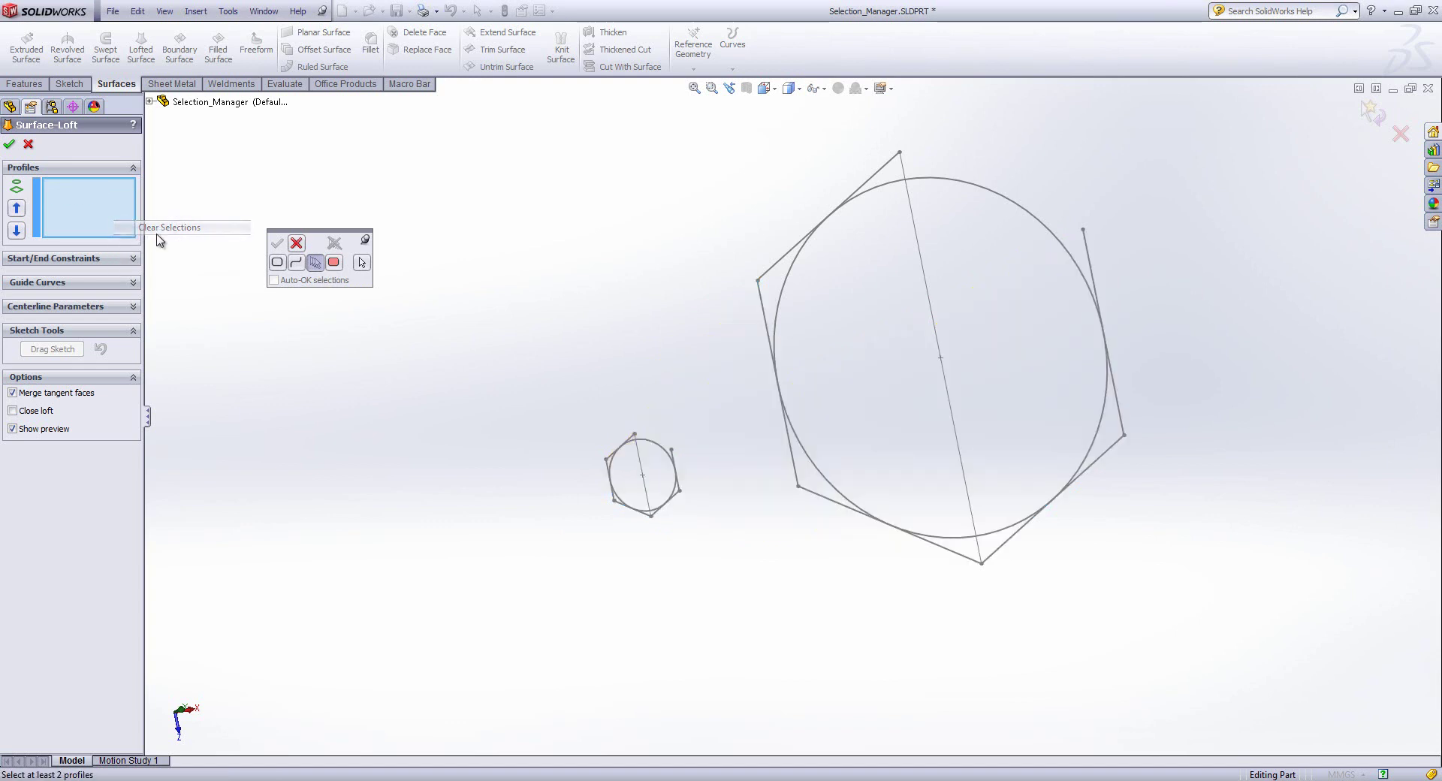
pyautogui.click(333, 262)
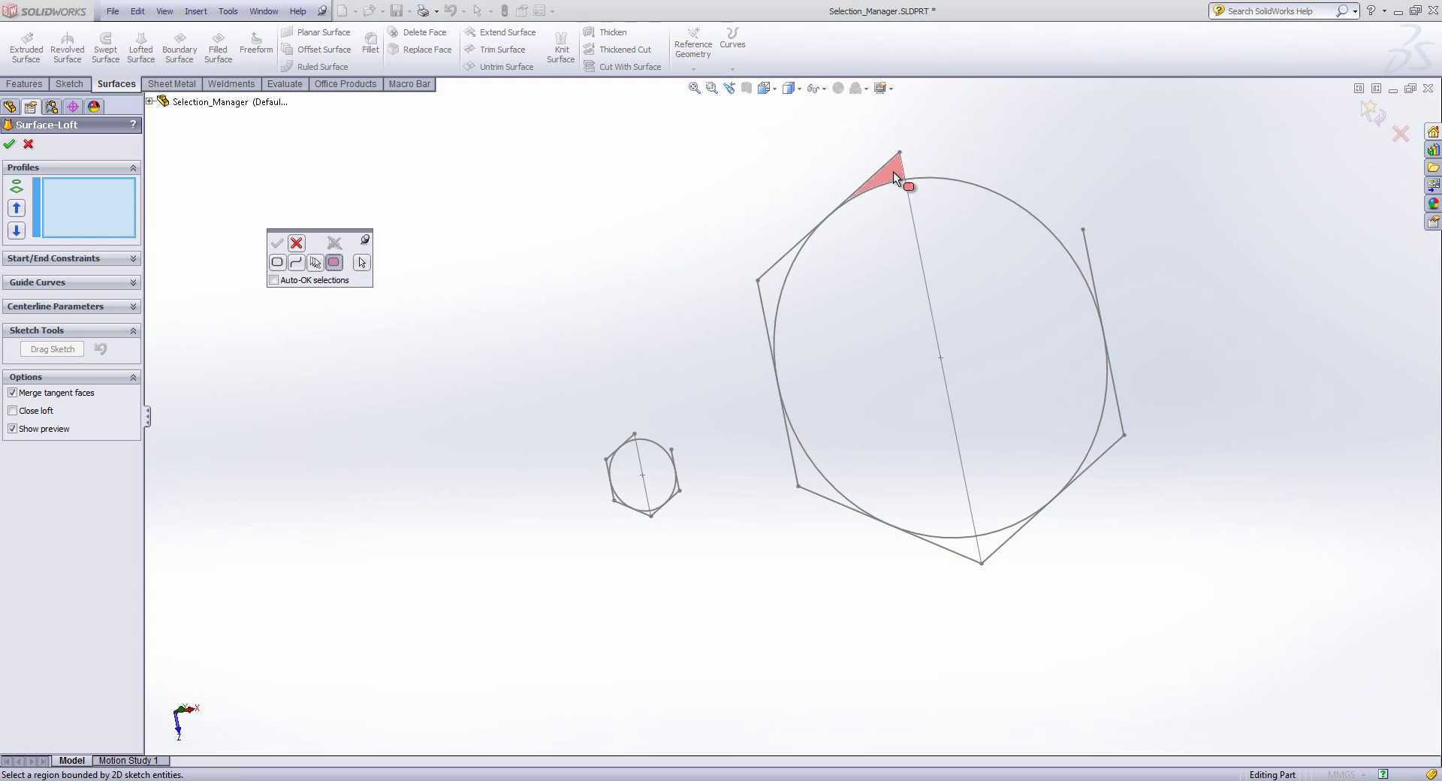
pyautogui.click(979, 344)
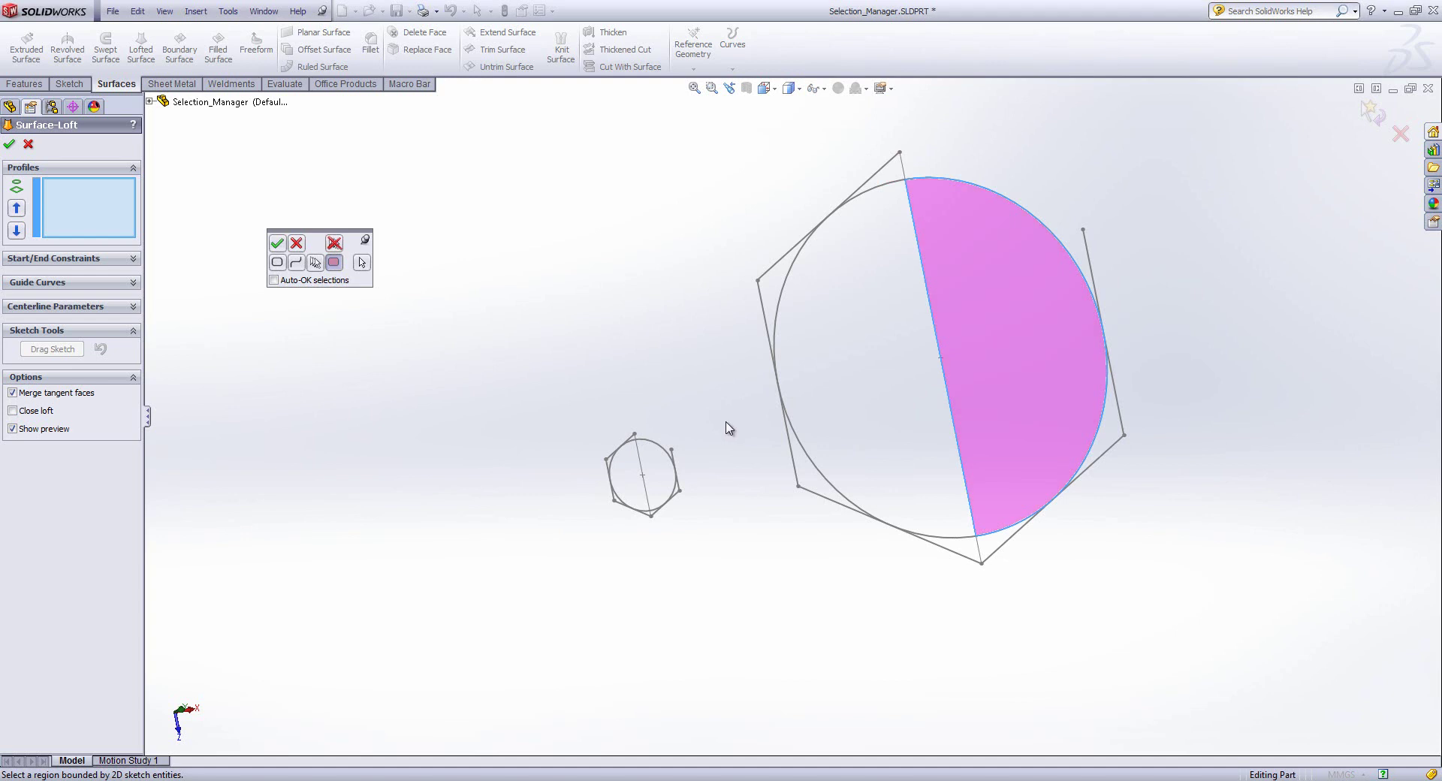
pyautogui.click(276, 243)
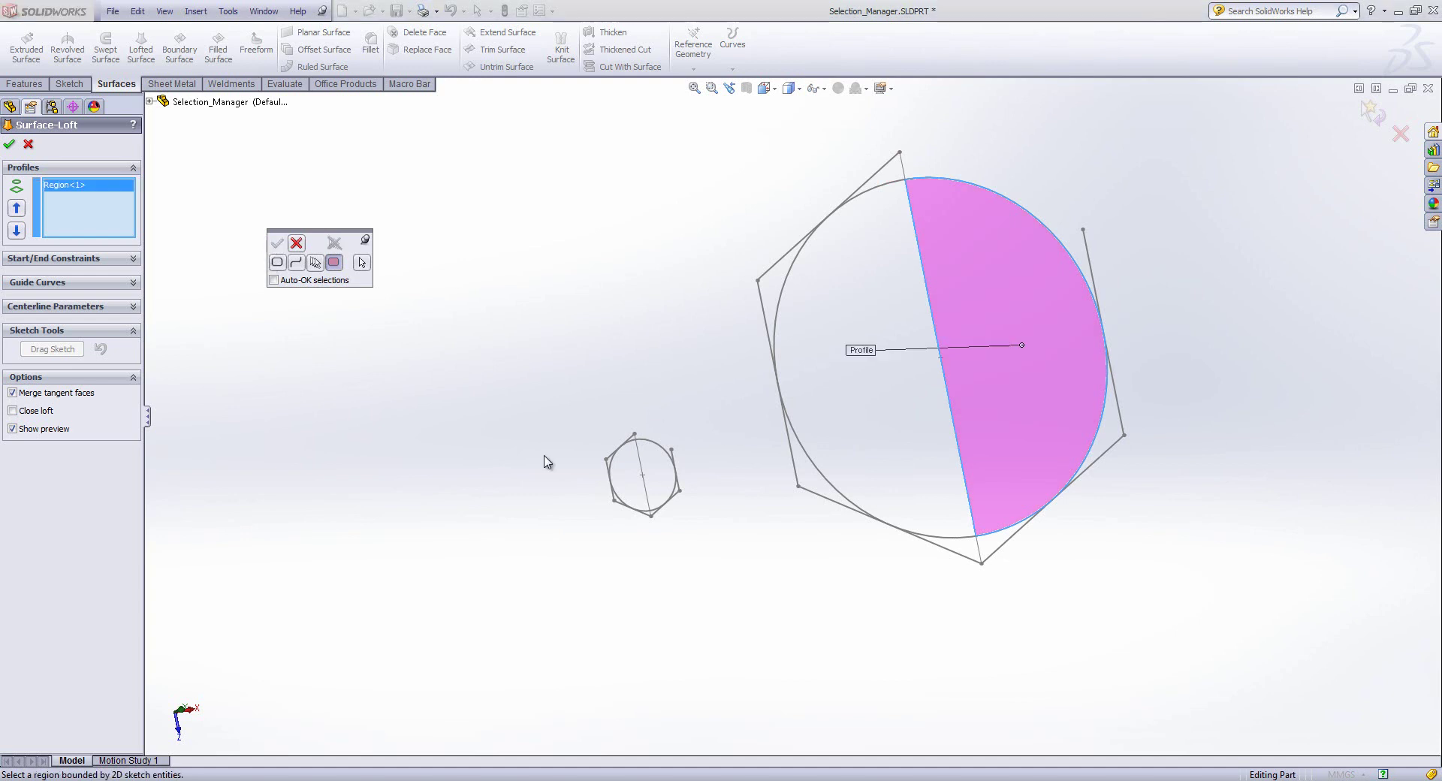
# - Pick the small circle's right-half region as second profile, previewing the region loft
pyautogui.click(634, 471)
pyautogui.click(653, 469)
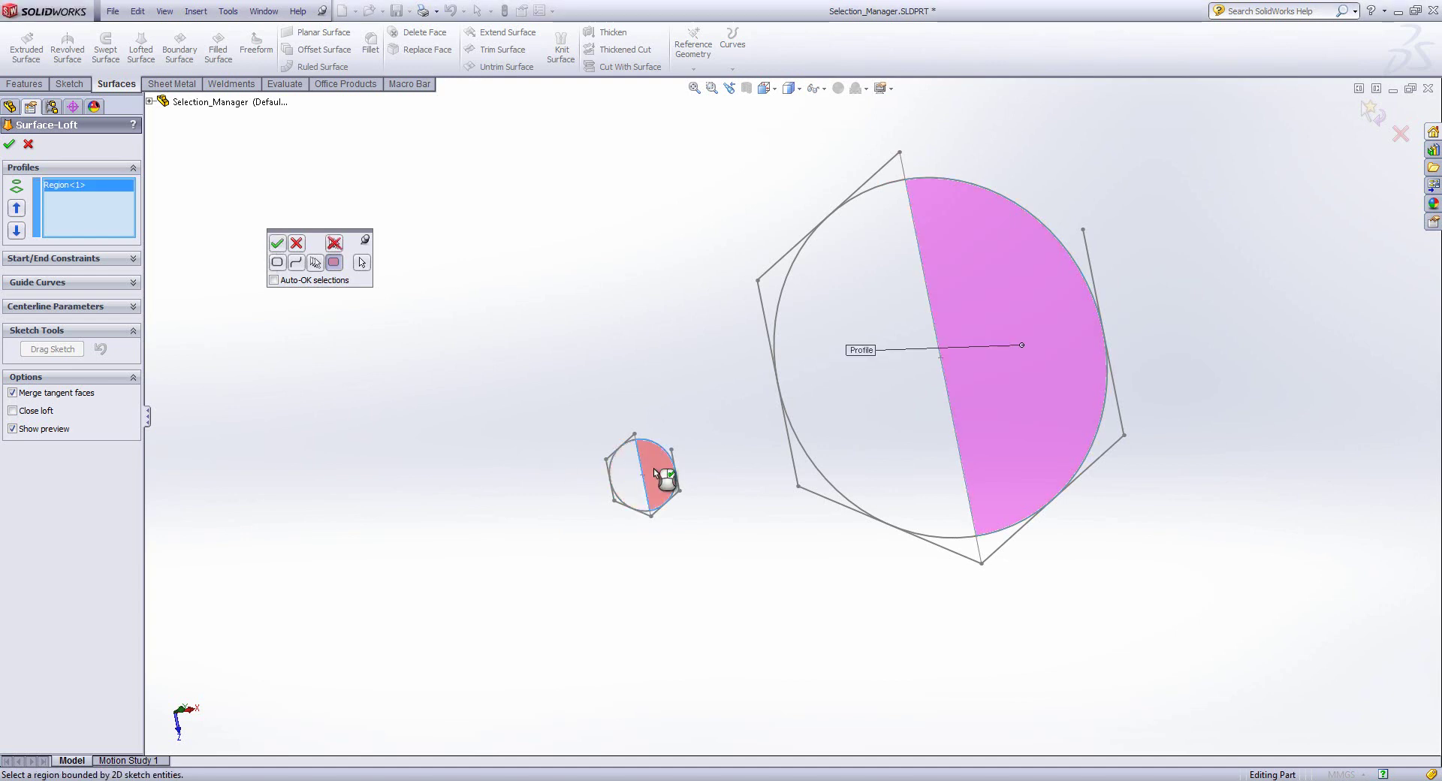
pyautogui.click(278, 245)
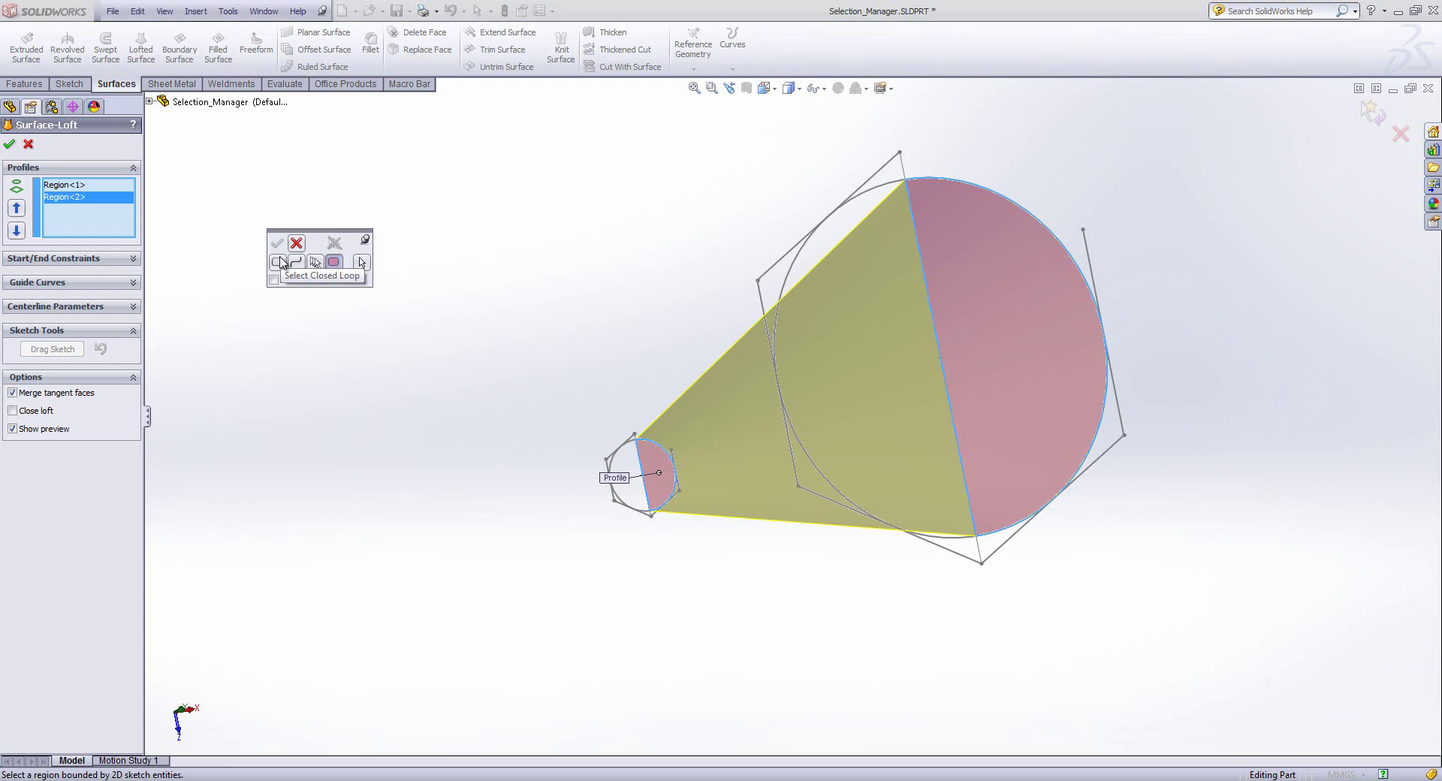
pyautogui.rightClick(117, 222)
# - Clear the region profiles, revert to Standard Selection, cancel, and relaunch an empty Lofted Surface
pyautogui.click(149, 230)
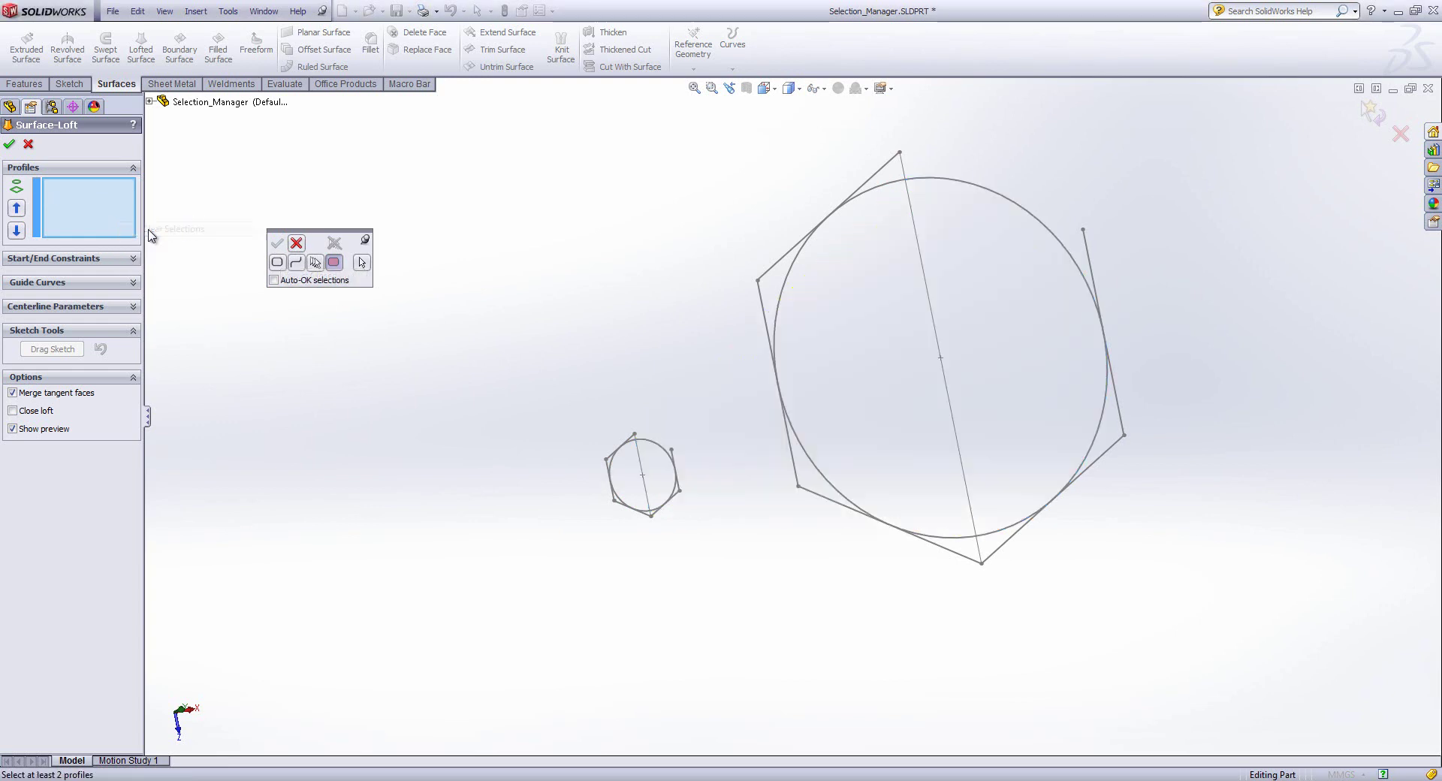
pyautogui.click(361, 265)
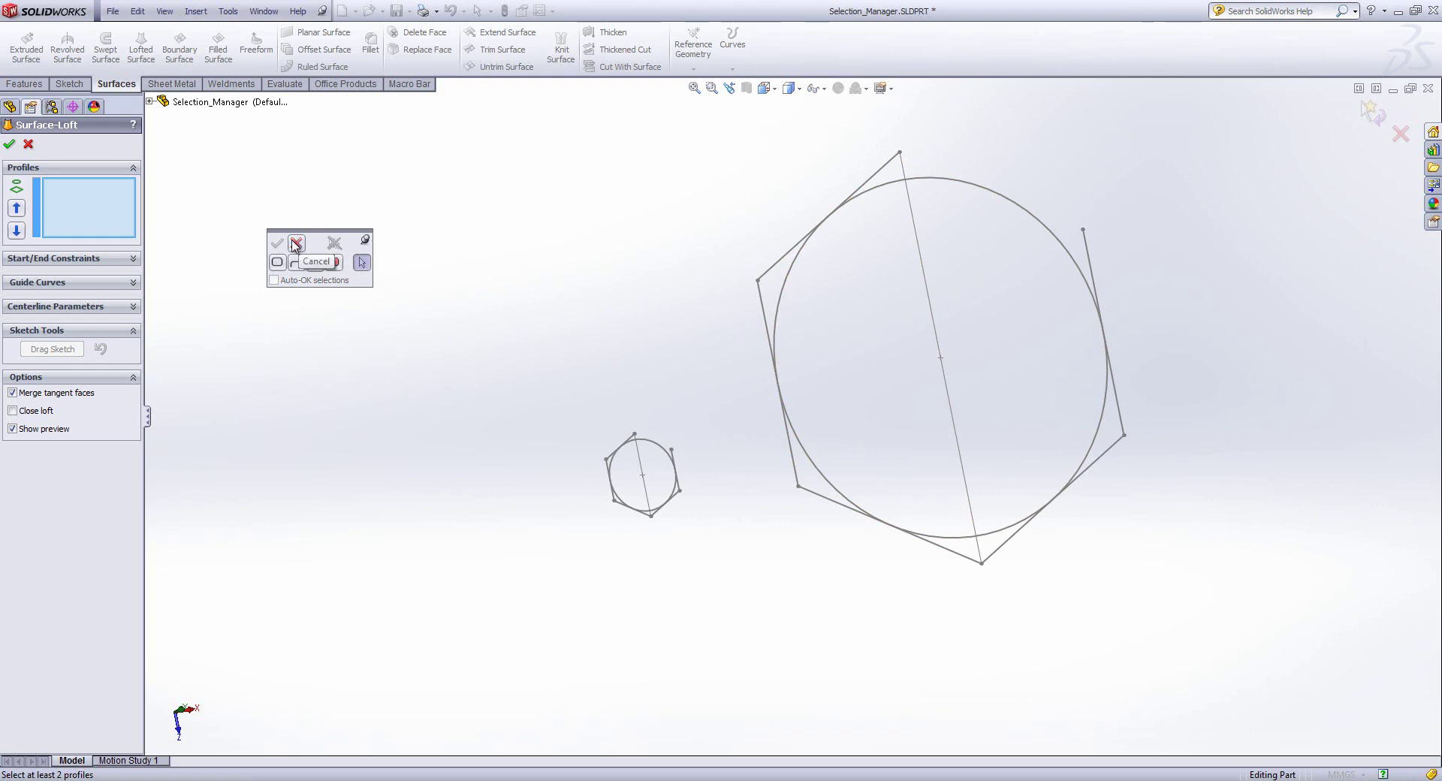
pyautogui.click(28, 144)
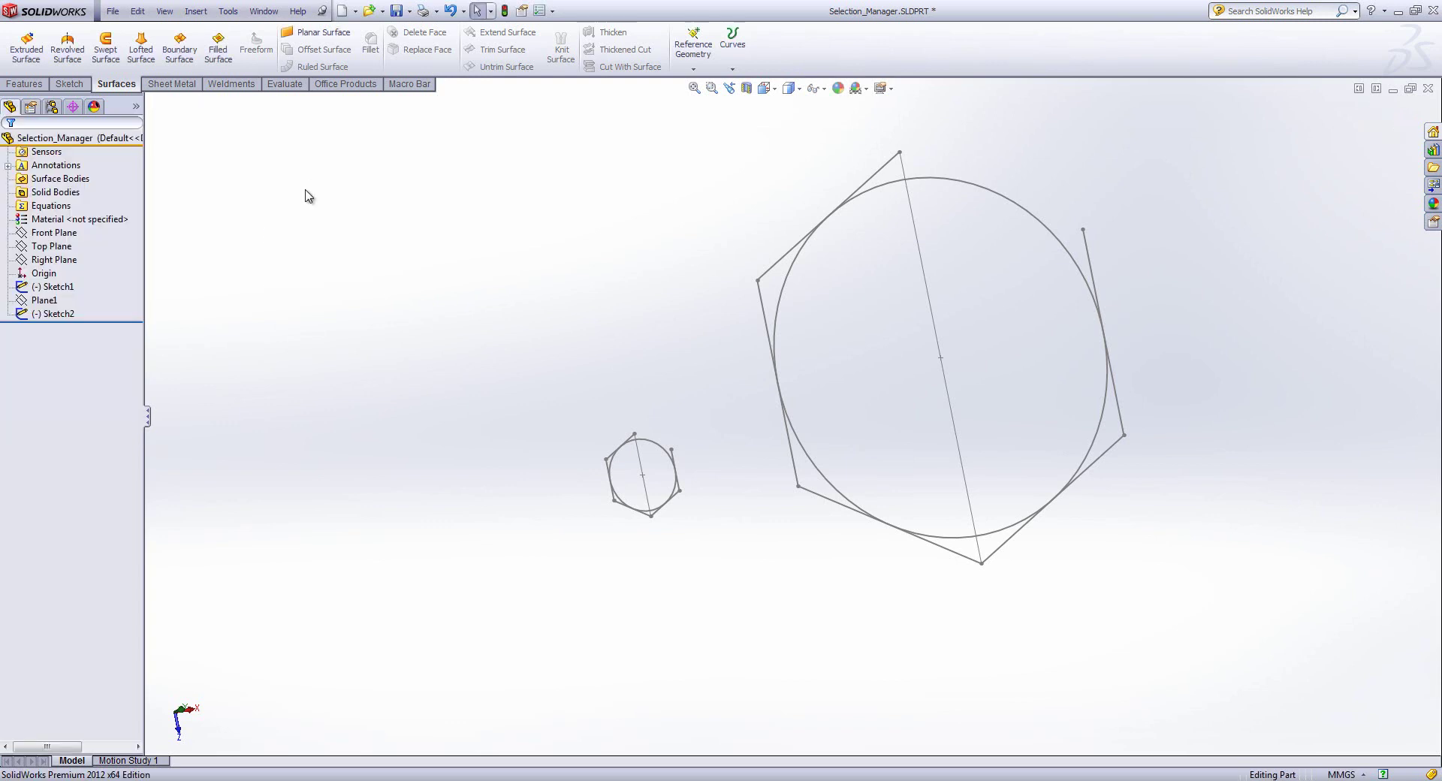
pyautogui.click(142, 43)
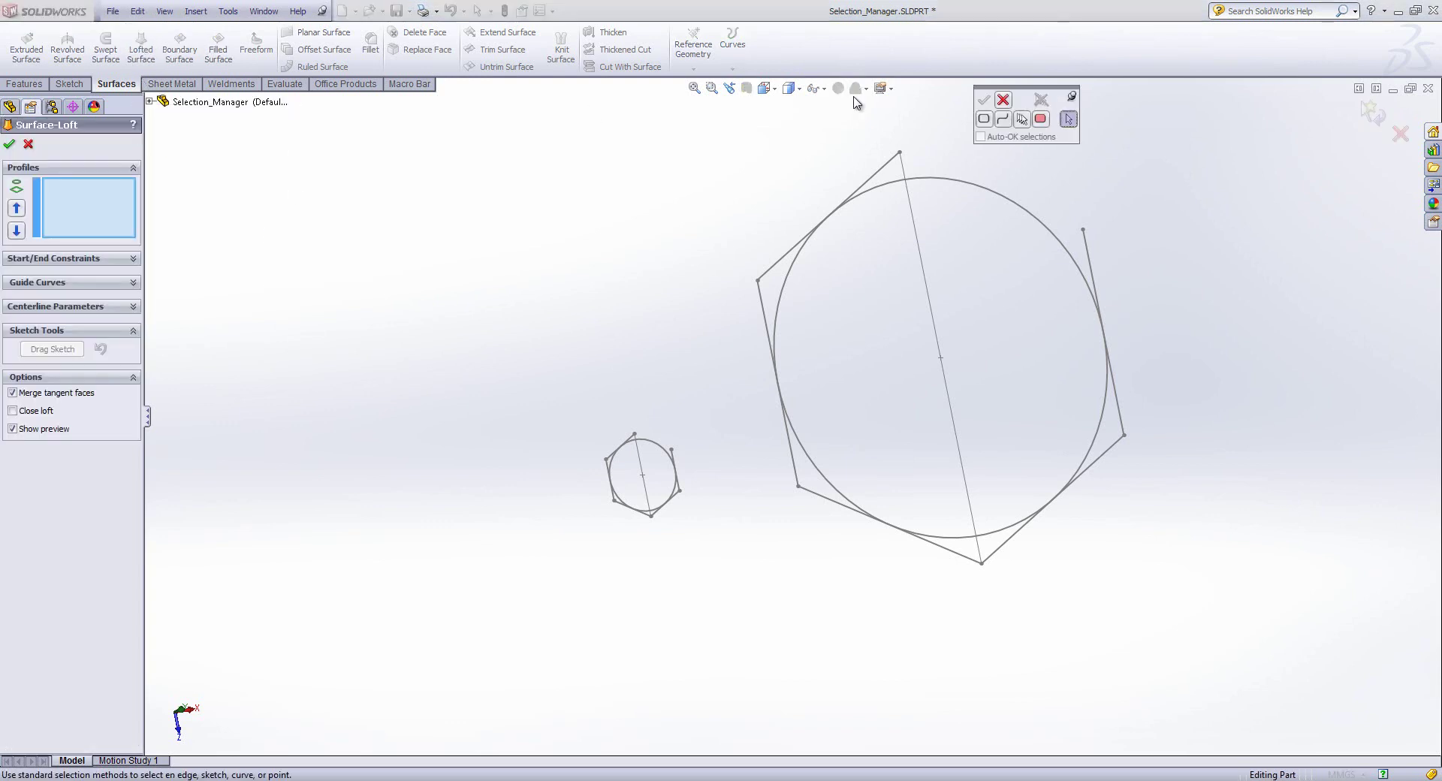
pyautogui.moveTo(1022, 89); pyautogui.dragTo(318, 270)
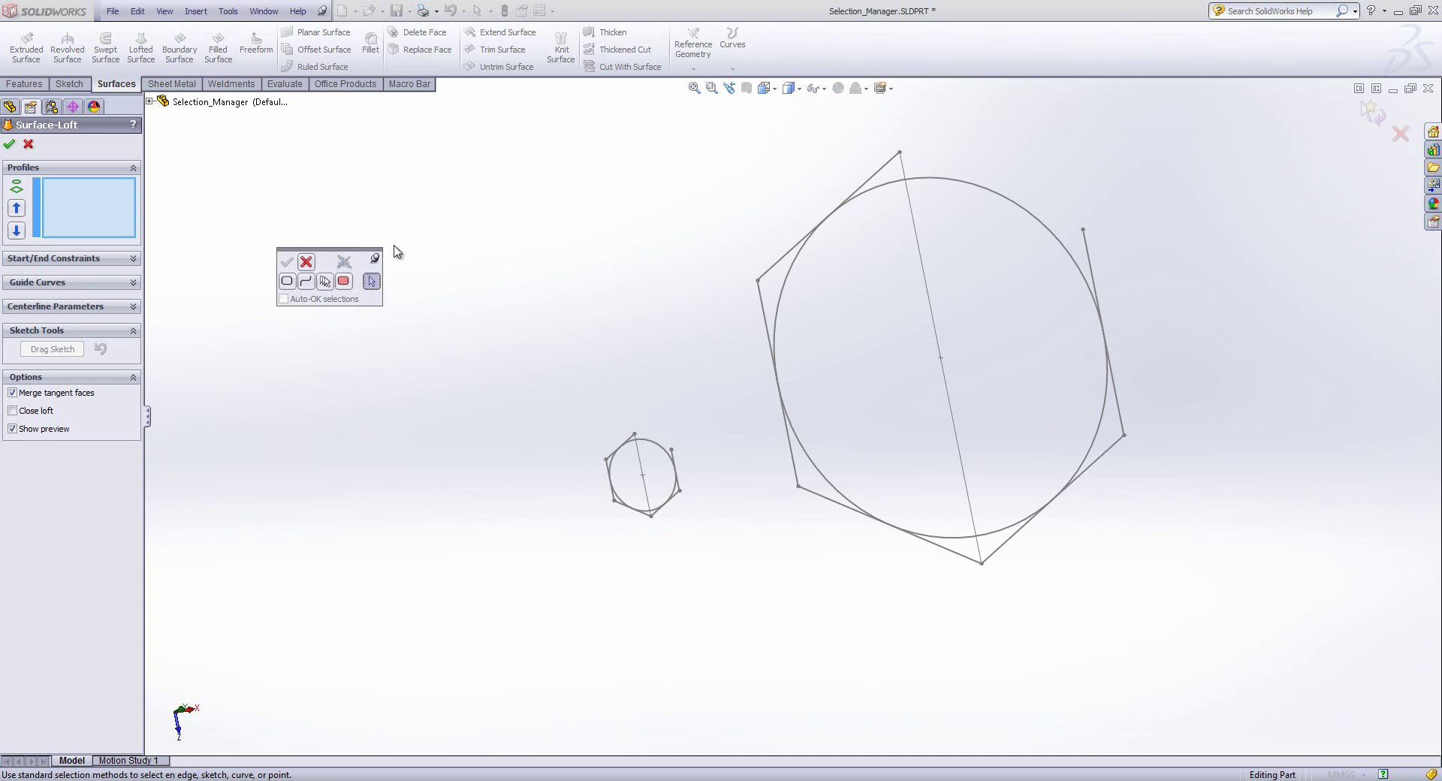